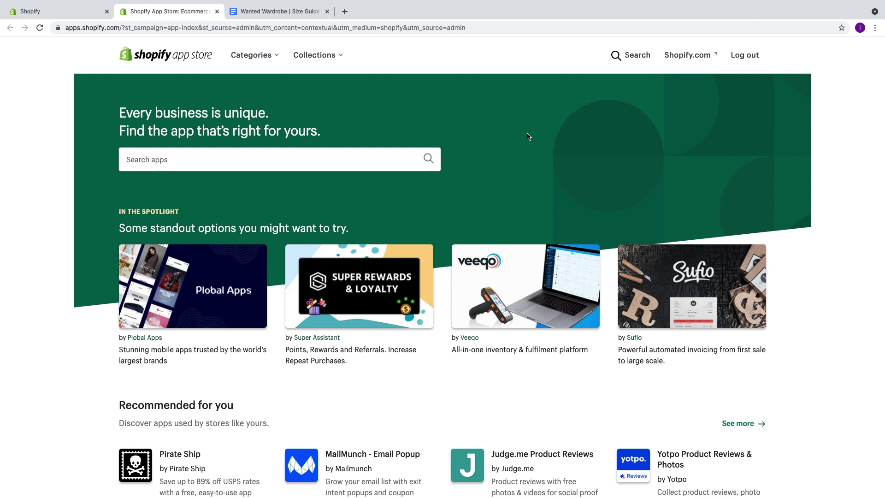
- Search the Shopify App Store for "sizify" and open the Sizify: AI Clothing Size Guide listing
left_click(327, 164)
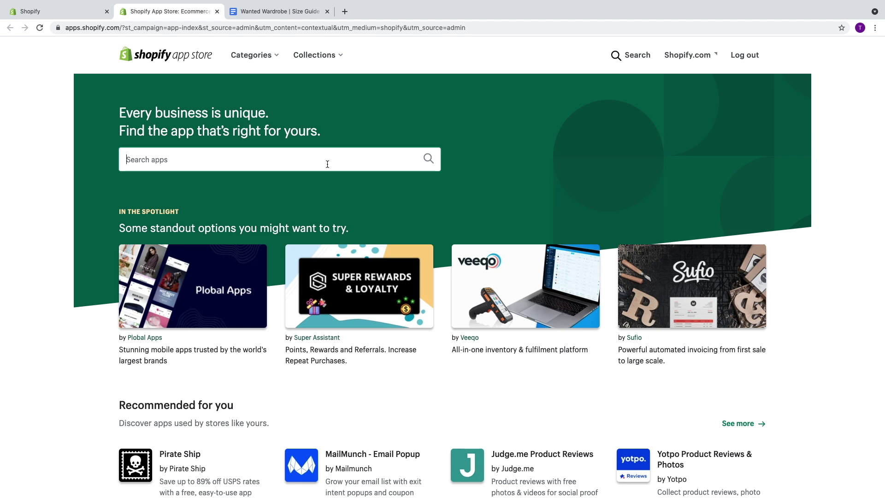
type("sizify")
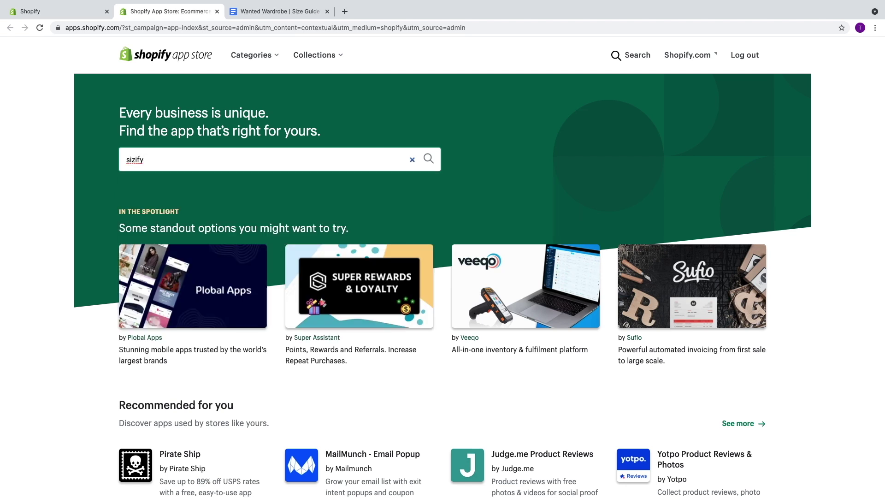
key("Return")
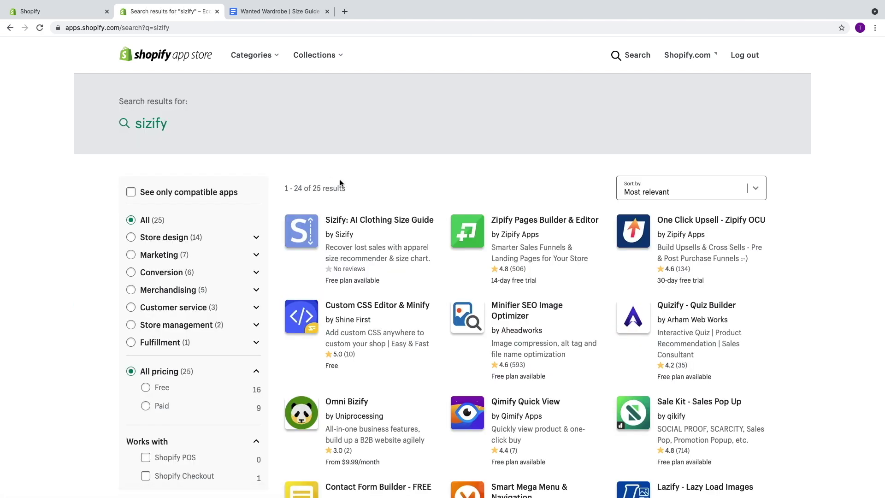
scroll(340, 182, "down", 1)
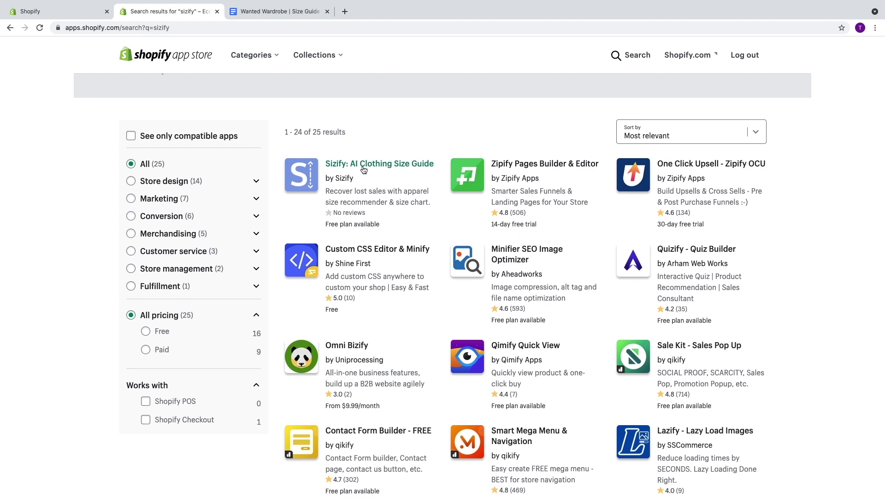
left_click(339, 168)
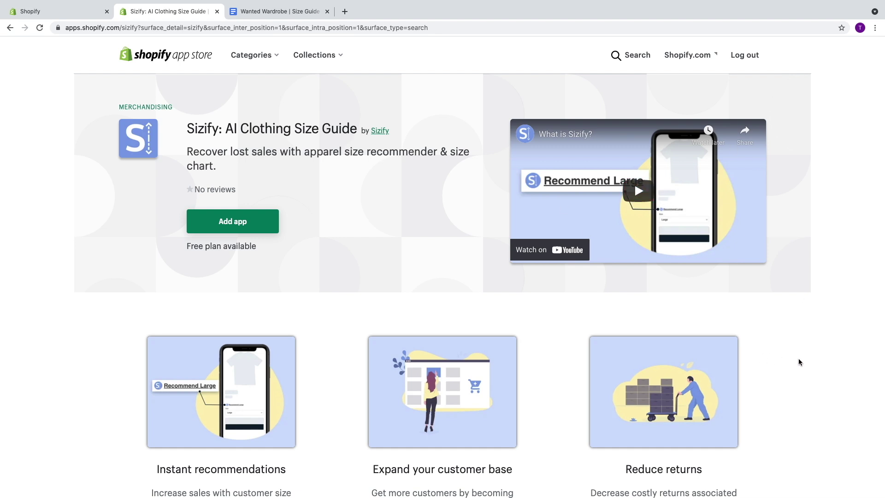
- Expand and read the full listing description of Sizify, including how it works, key benefits and key features
scroll(799, 362, "down", 8)
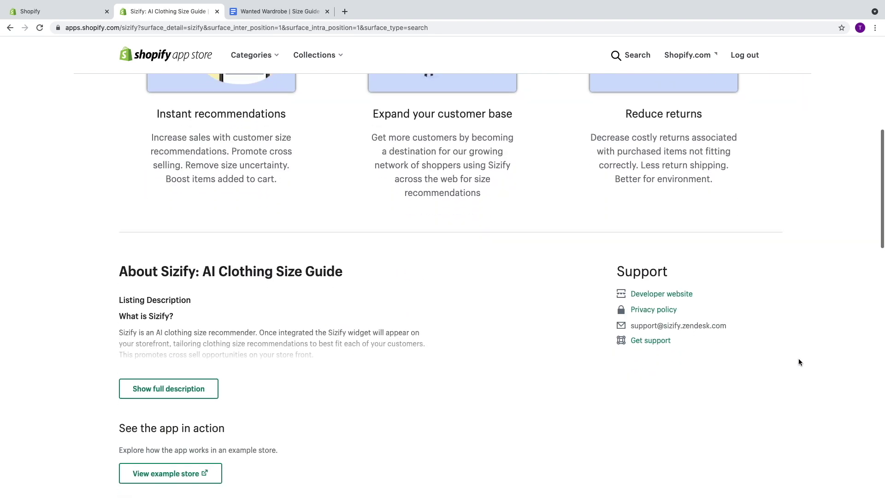
scroll(798, 361, "down", 4)
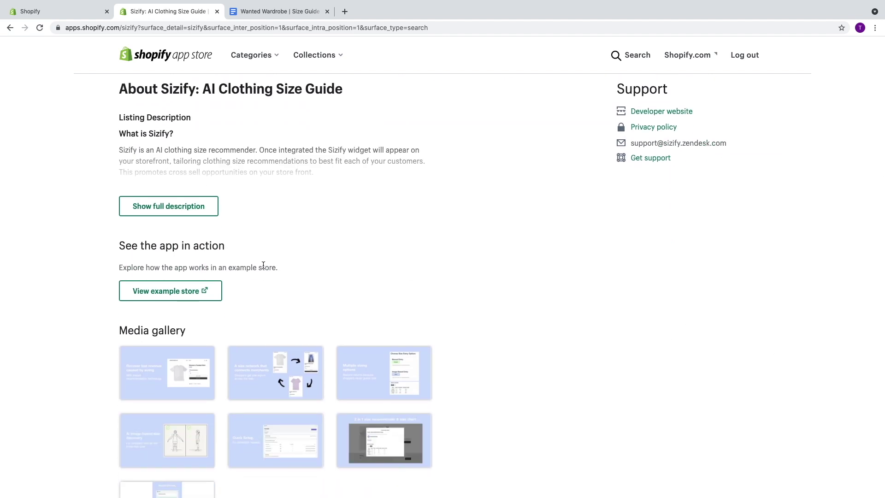
left_click(174, 213)
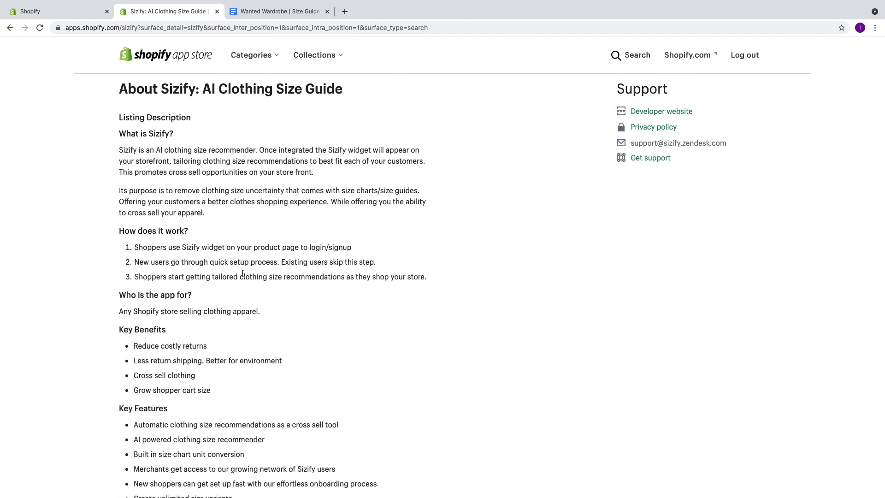
scroll(239, 272, "down", 2)
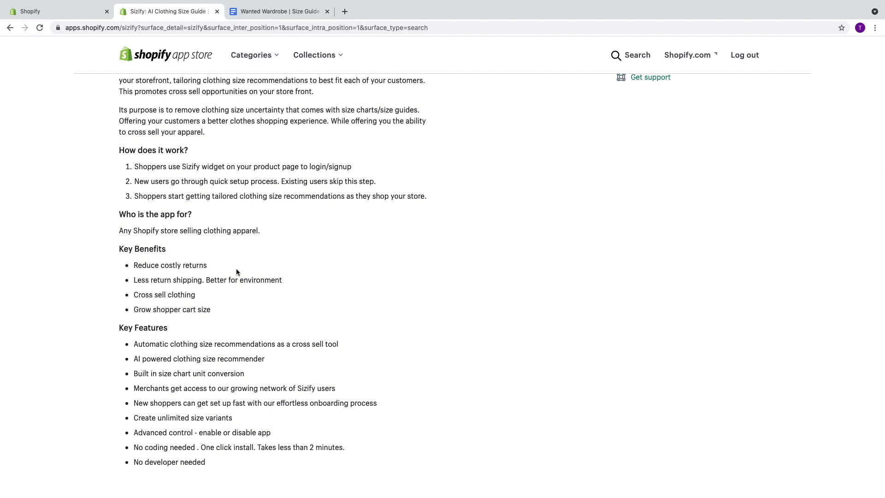
scroll(236, 269, "down", 2)
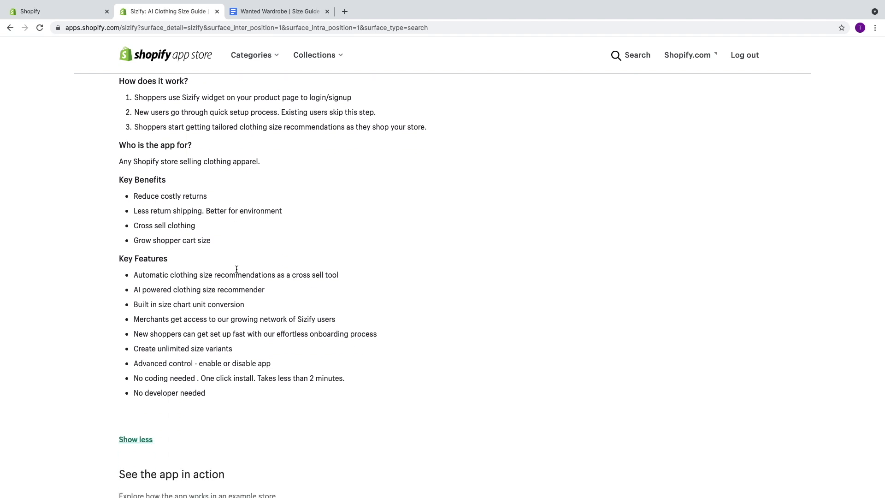
scroll(237, 269, "down", 3)
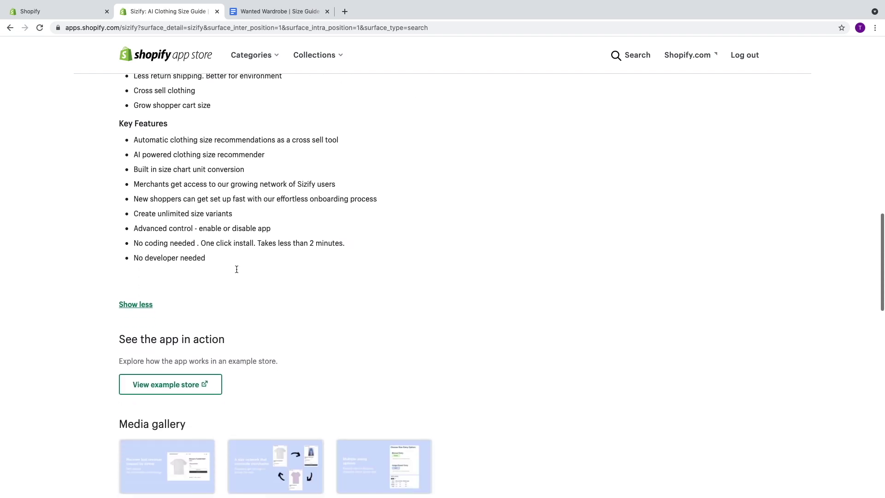
scroll(237, 269, "down", 5)
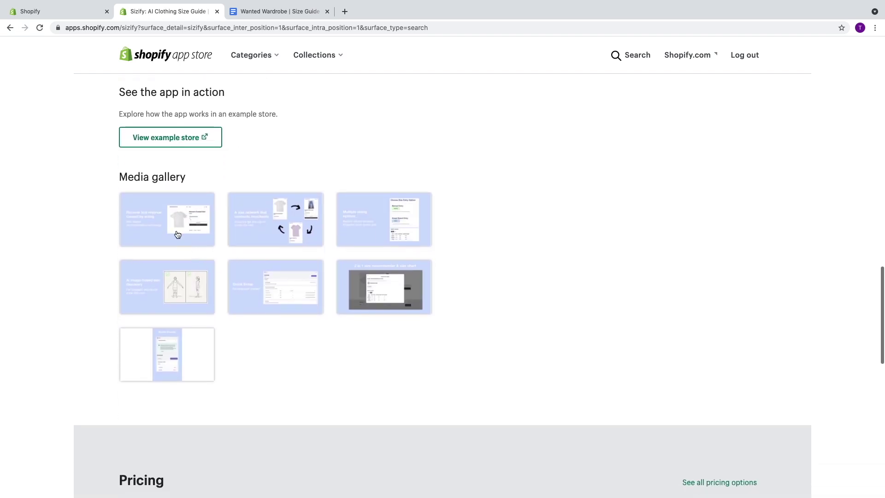
- View the listing's media gallery images from first to last and close the gallery
left_click(177, 235)
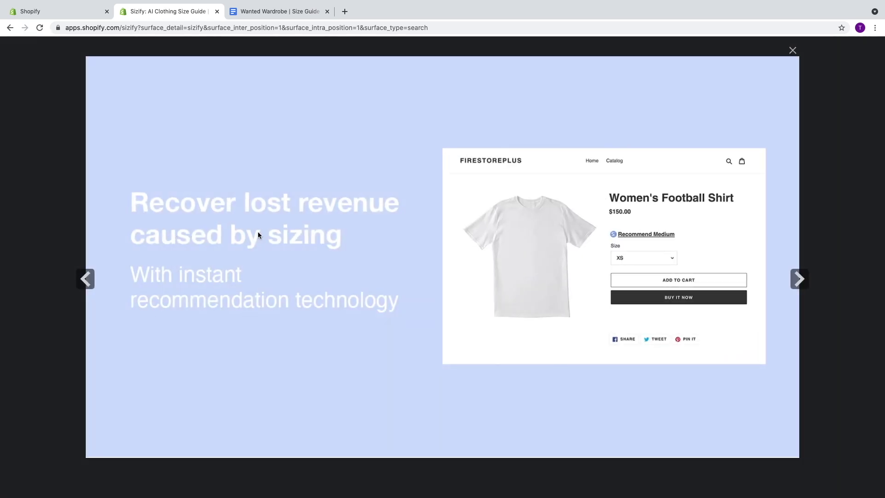
left_click(797, 280)
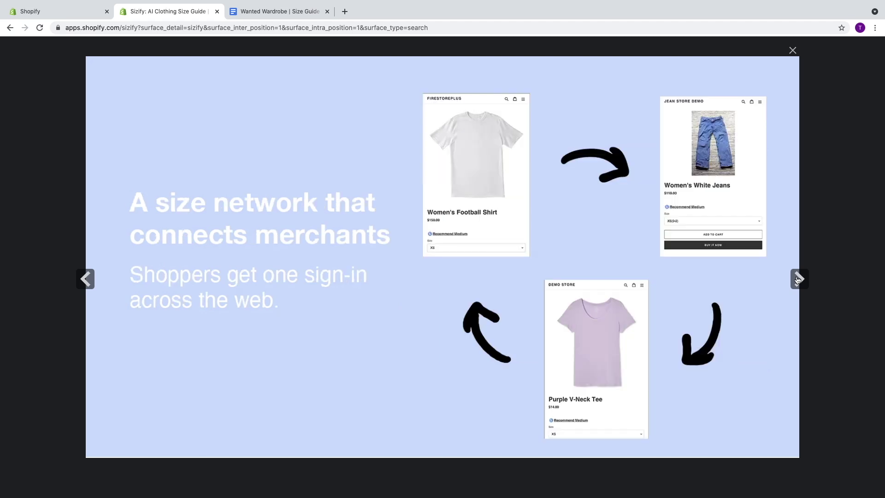
left_click(797, 280)
left_click(797, 280)
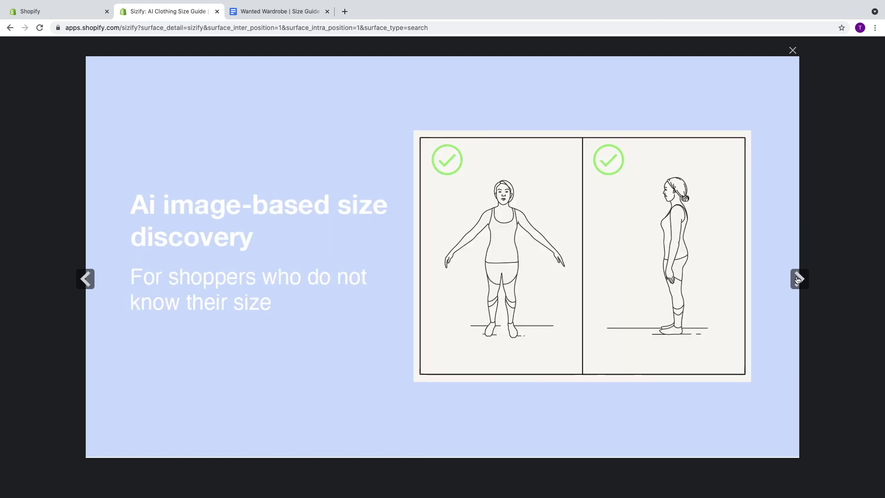
left_click(797, 279)
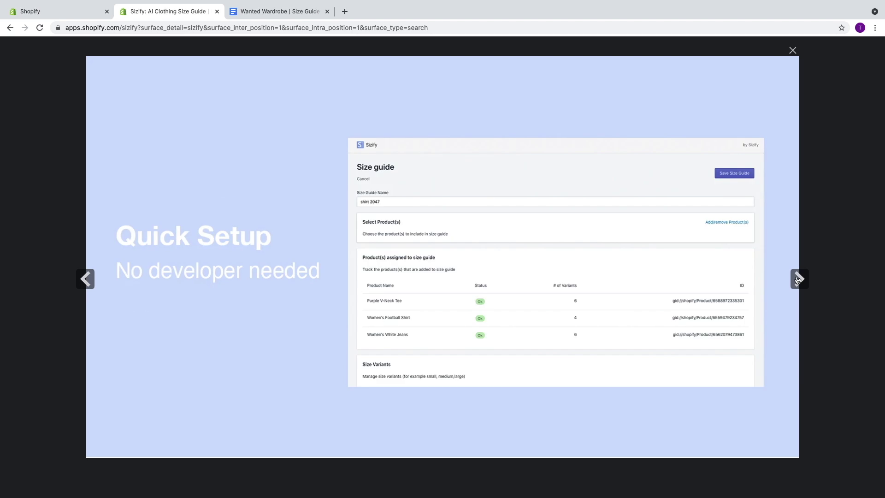
left_click(797, 280)
left_click(797, 280)
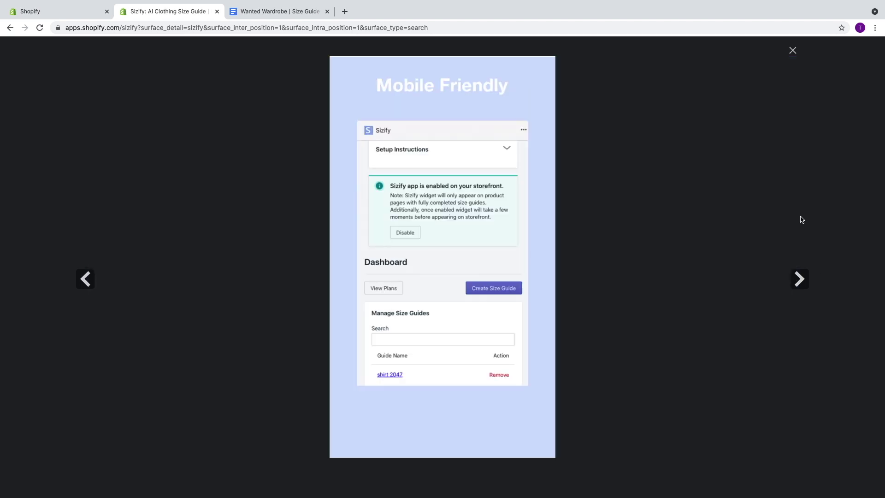
left_click(587, 153)
- Add the Sizify: AI Clothing Size Guide app to the Wanted Wardrobe store
scroll(587, 153, "up", 2)
scroll(587, 153, "up", 10)
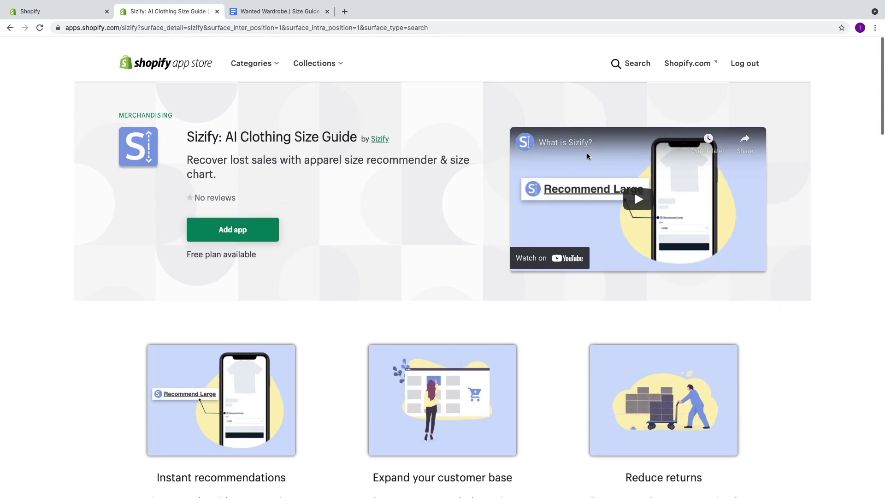
left_click(235, 223)
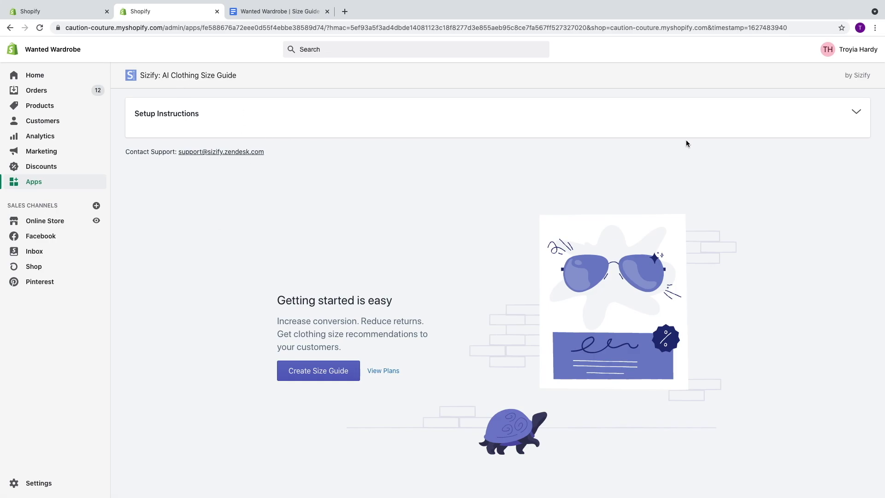
- Examine Sizify's setup instructions and the contact support line on its dashboard
left_click(847, 114)
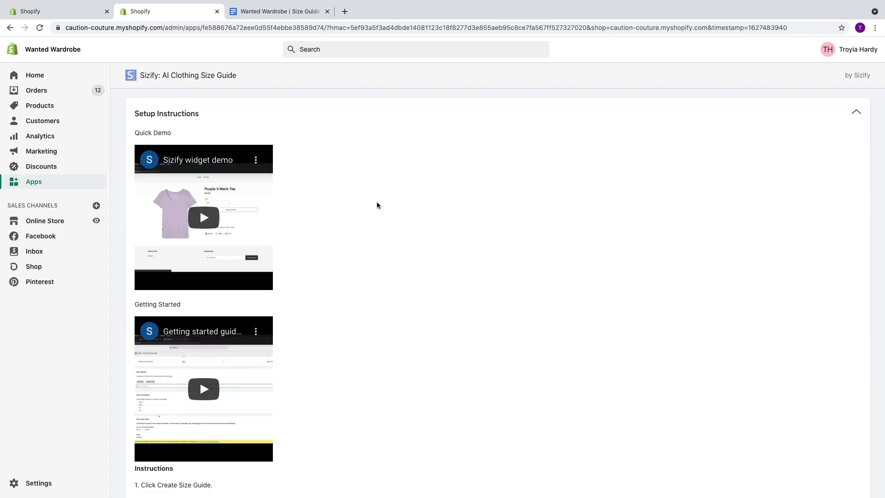
scroll(376, 202, "down", 6)
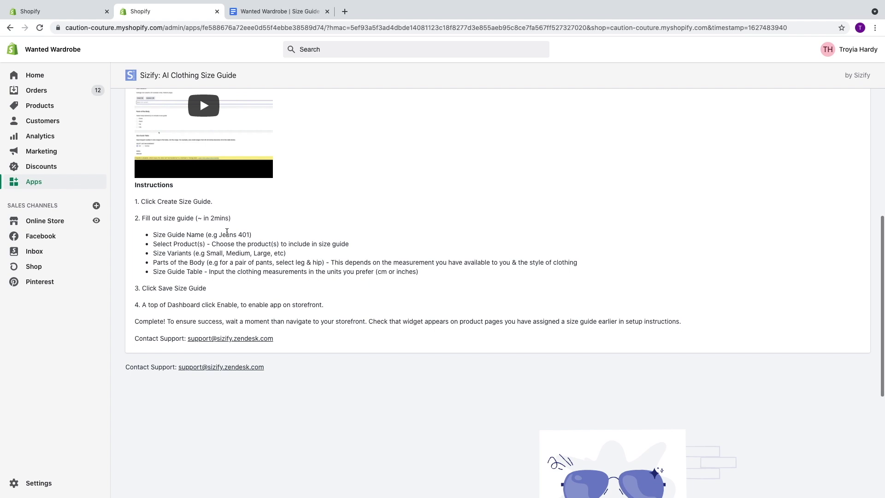
left_click_drag(141, 201, 694, 321)
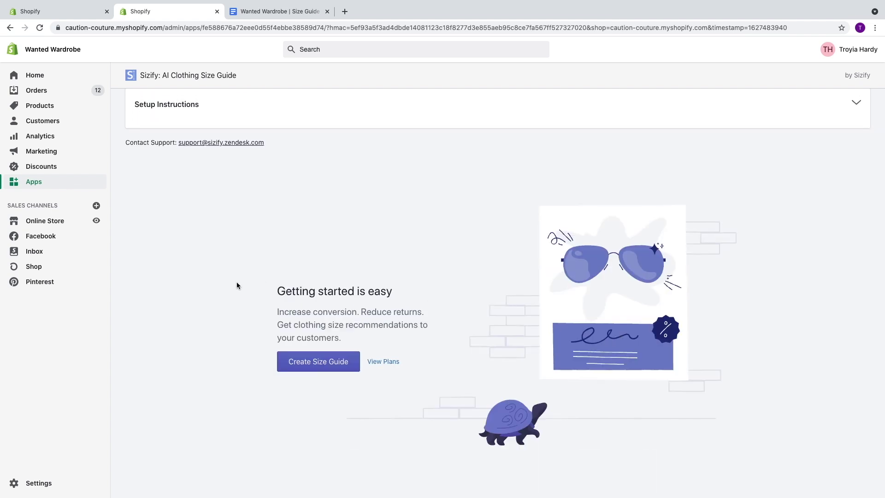
double_click(137, 142)
key("shift+alt+Right")
key("shift+alt+Left")
key("shift+alt+Right")
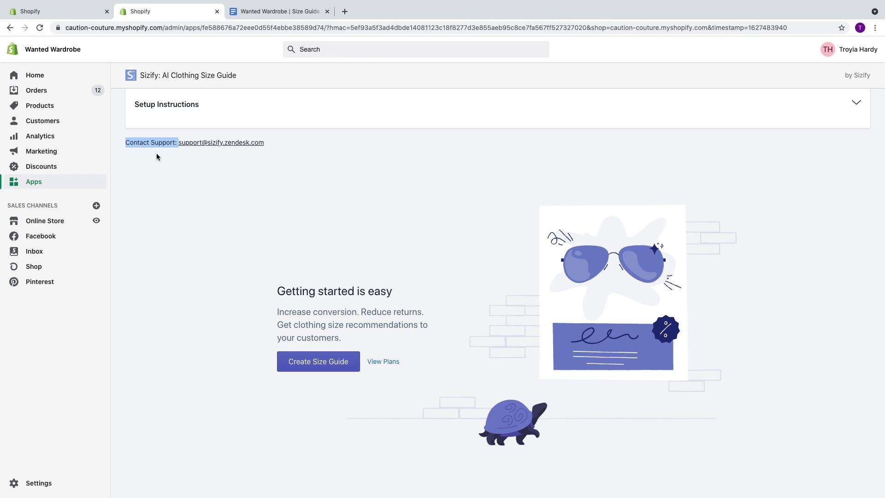
left_click(155, 171)
- Review Sizify's pricing plans and return to the app's dashboard
scroll(242, 257, "down", 1)
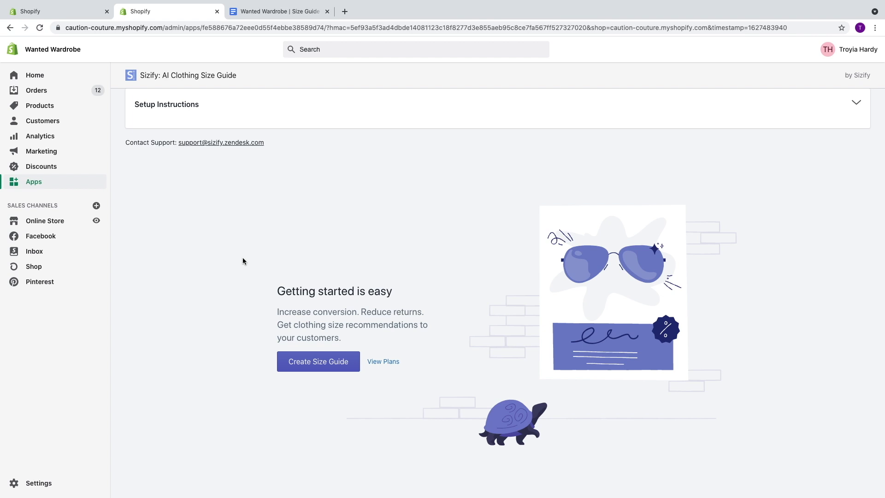
left_click(380, 361)
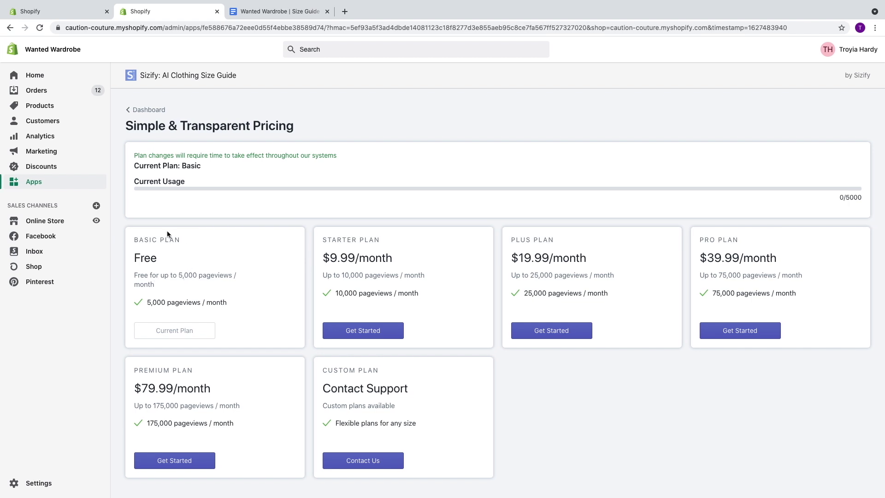
left_click(141, 110)
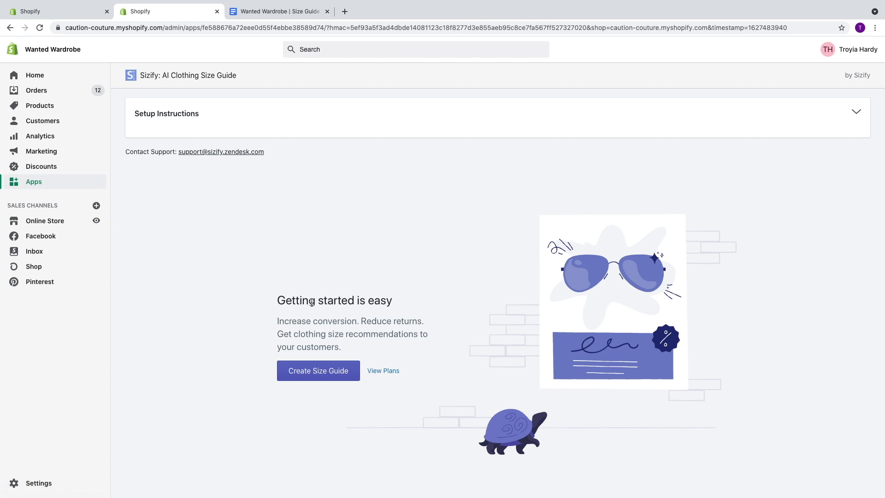
- Start a new size guide named "Tops & Dresses", consulting the Wanted Wardrobe size charts in Google Docs
left_click(302, 377)
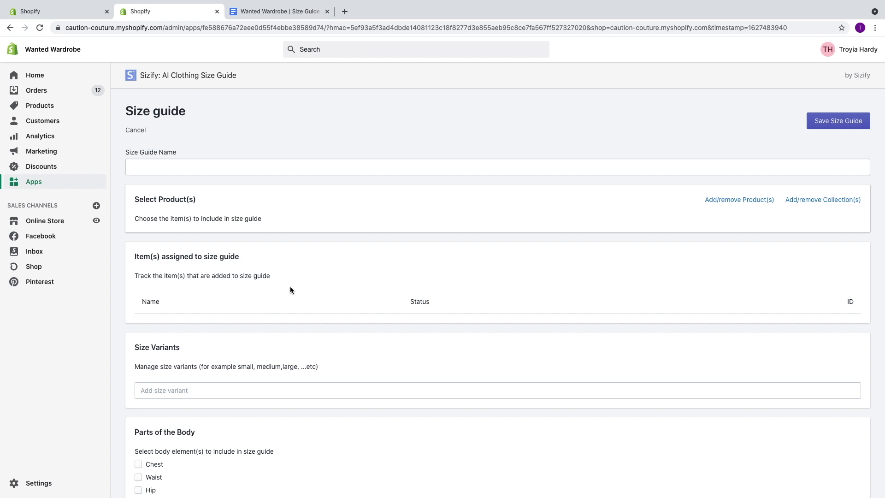
left_click(249, 13)
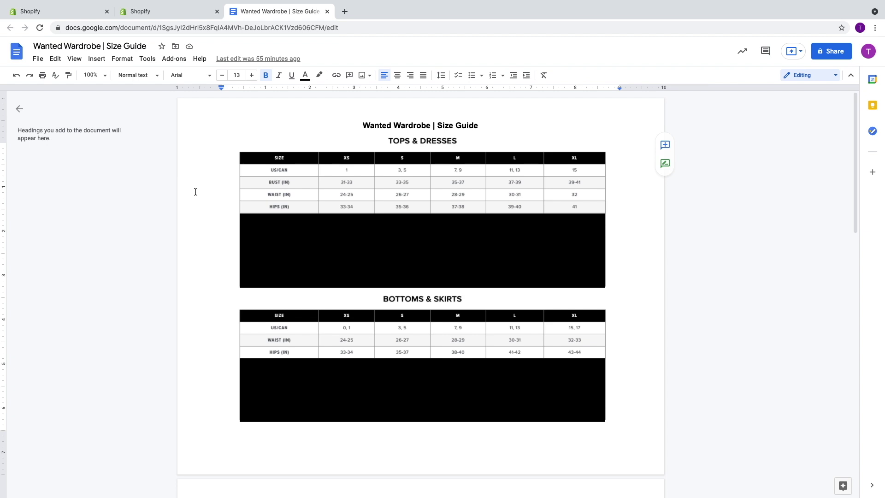
left_click(158, 11)
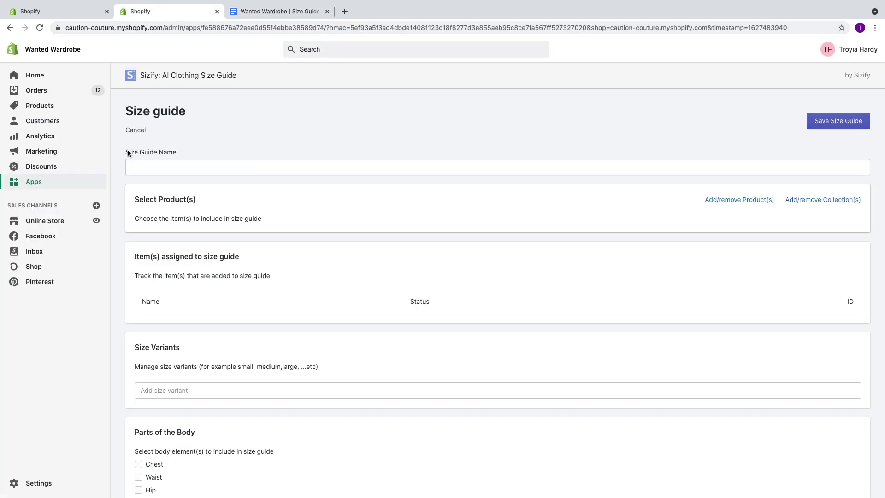
left_click(165, 164)
type("Tops & Dresses")
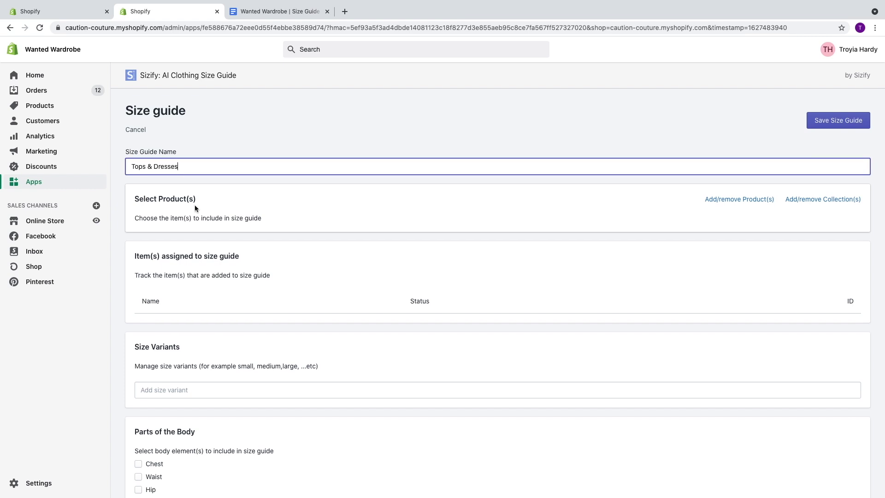
- Assign the products Embrace Top - White and Hi Livin' Top - Gray Multi to the size guide
scroll(195, 203, "down", 2)
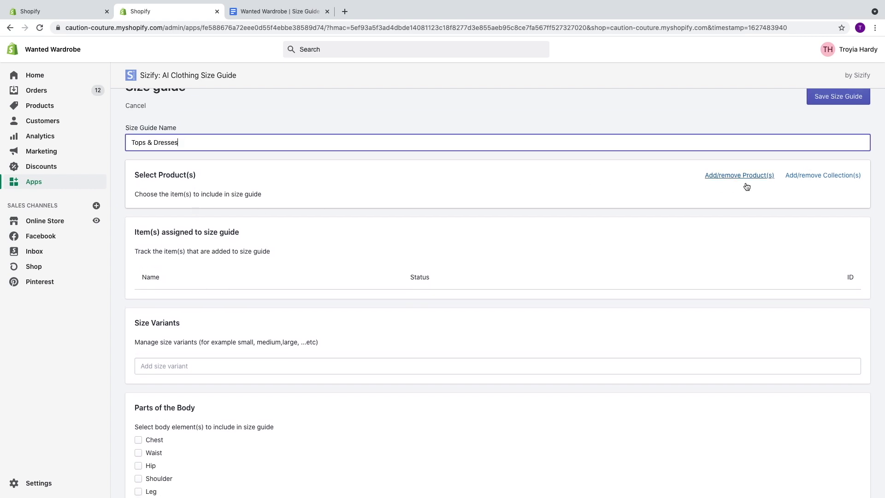
left_click(715, 180)
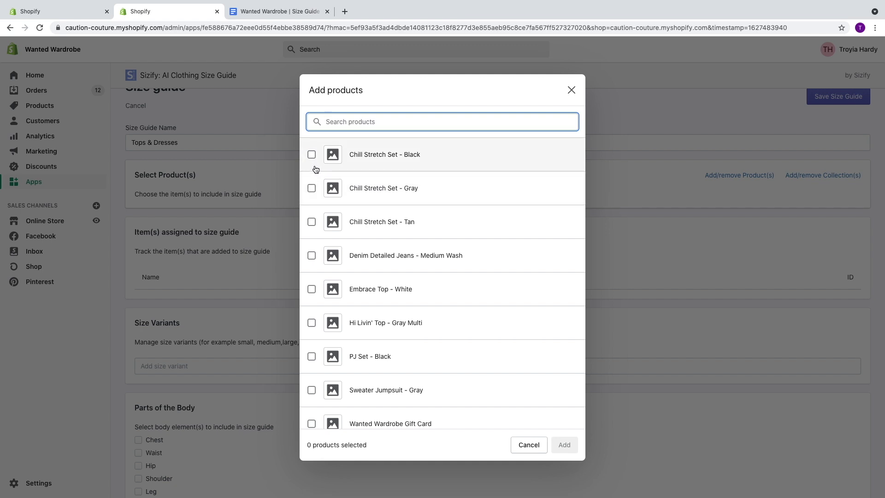
scroll(317, 177, "down", 1)
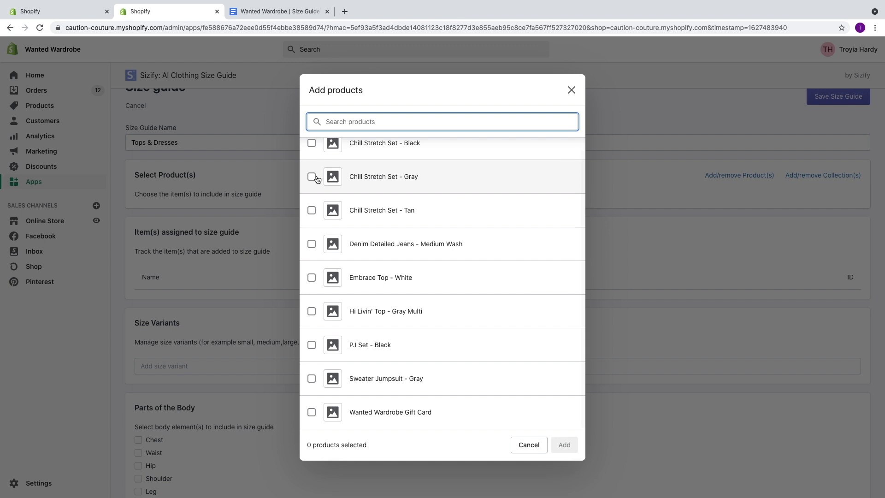
left_click(312, 277)
left_click(311, 312)
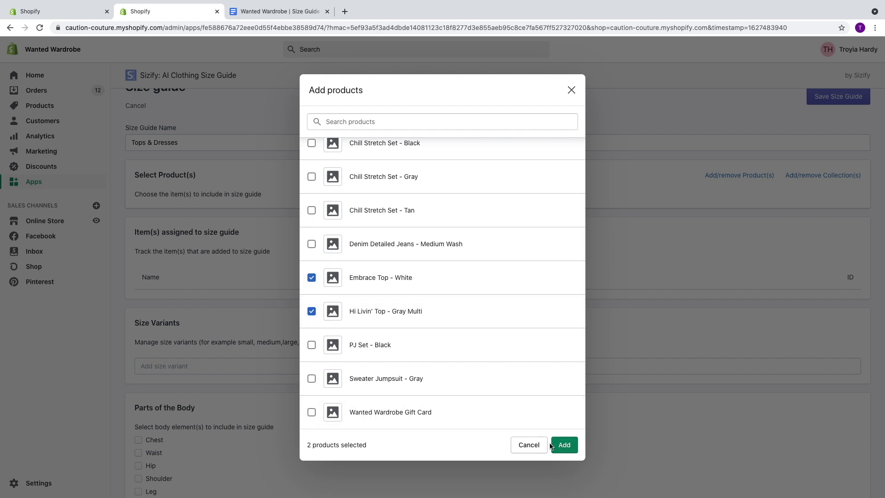
left_click(565, 445)
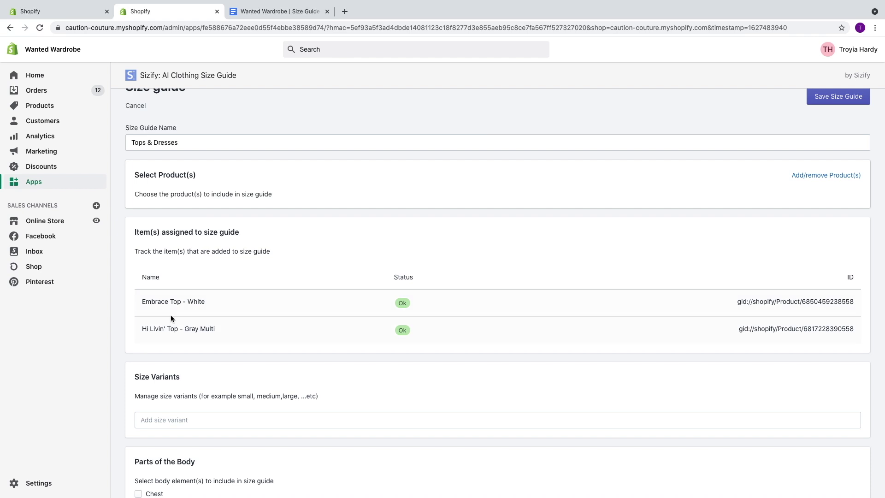
- Add the size variants Small, Medium and Large to the size guide
scroll(170, 314, "down", 4)
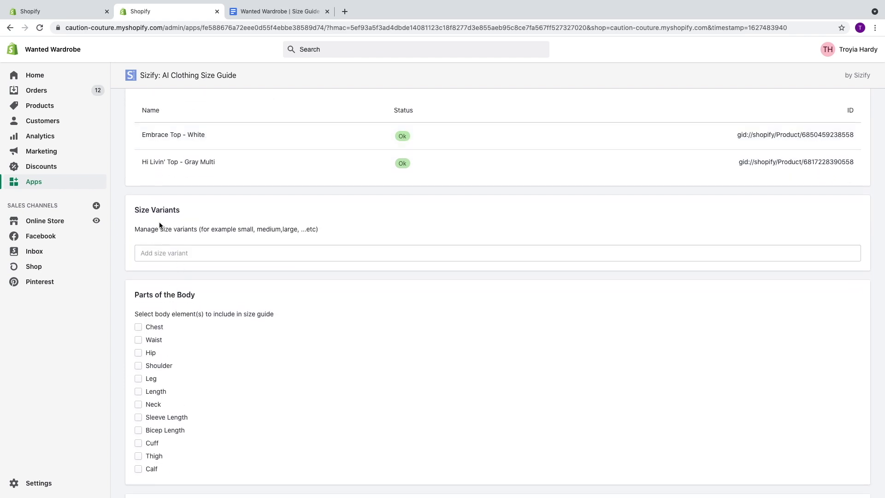
left_click(178, 257)
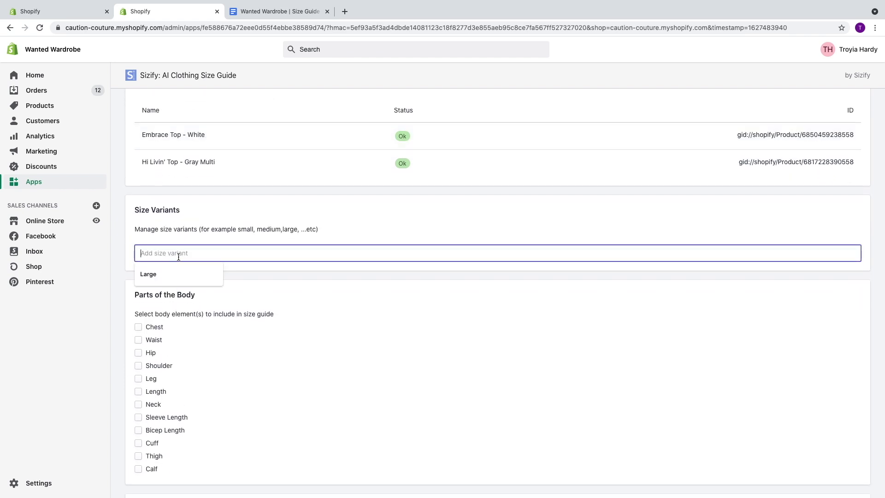
type("Small")
key("Return")
type("Medium")
key("Return")
type("Large")
key("Return")
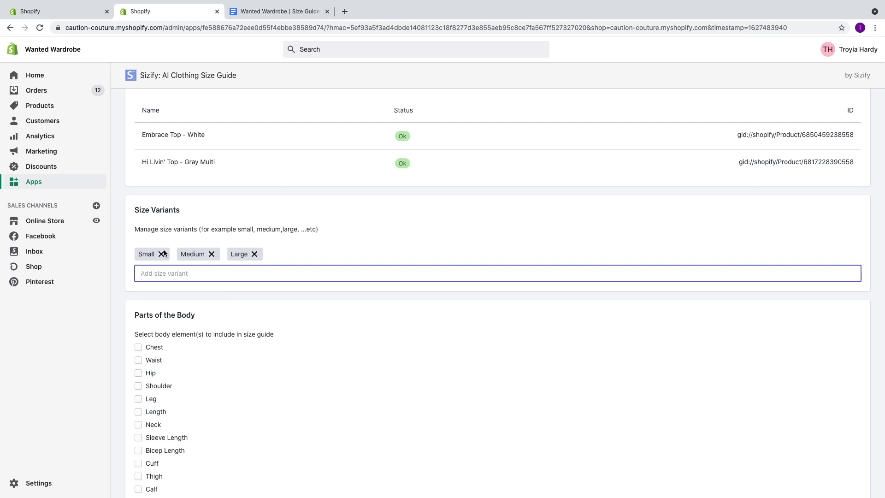
- Include Chest, Waist and Hip as the guide's body parts, consulting the Tops & Dresses chart in Google Docs
scroll(236, 303, "down", 1)
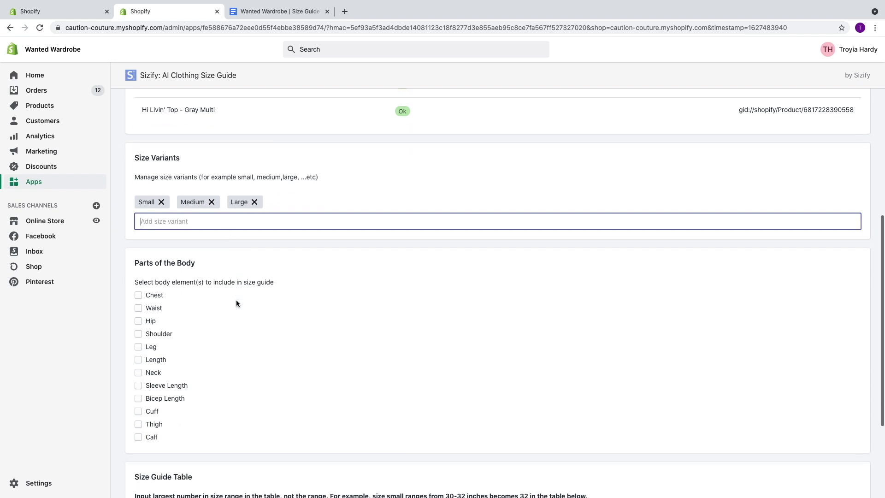
left_click(251, 13)
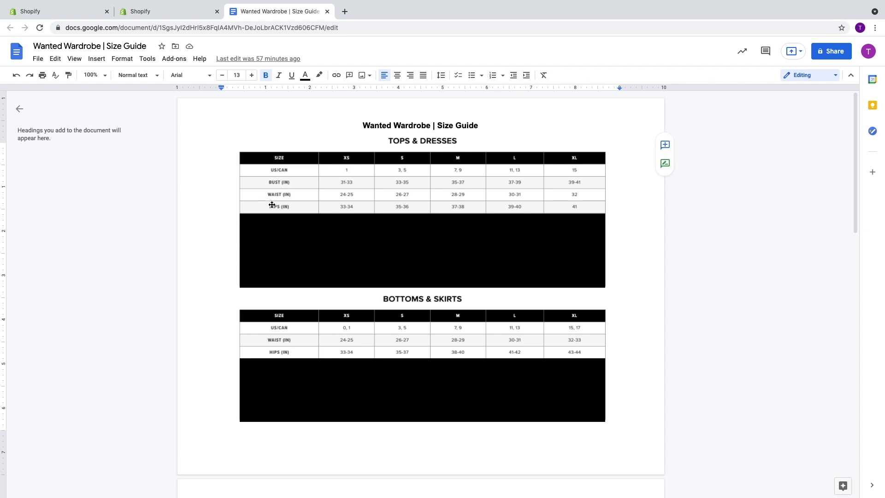
left_click(128, 14)
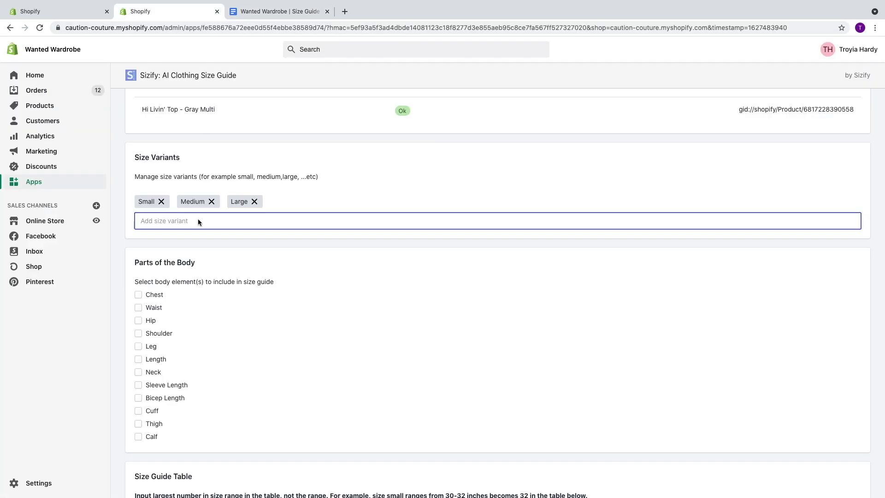
scroll(163, 315, "down", 2)
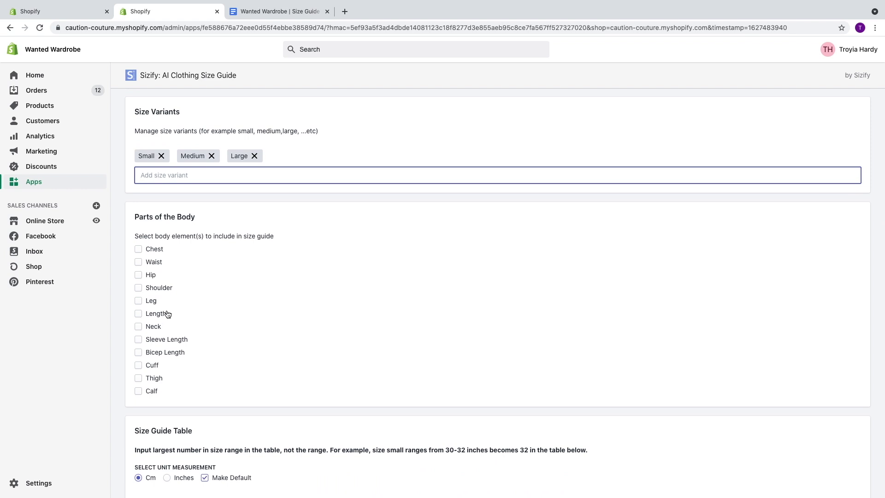
left_click(139, 251)
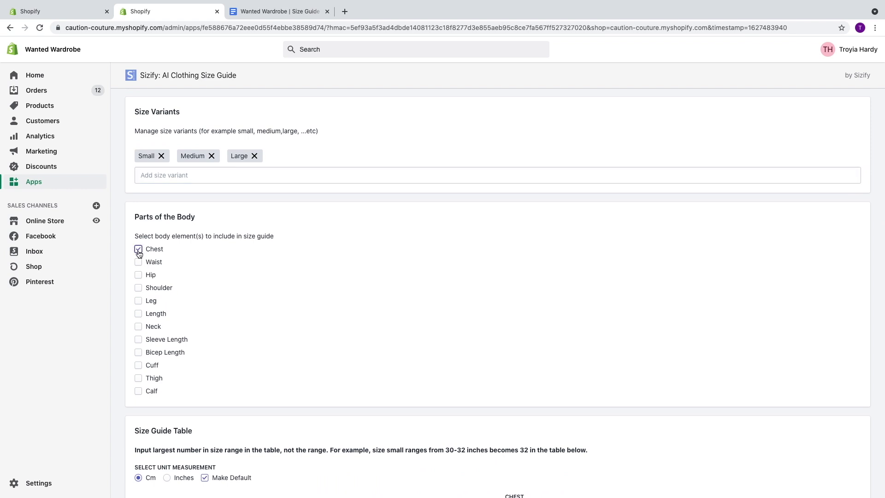
left_click(139, 265)
left_click(138, 275)
- Switch the size guide table's unit to inches, accepting the conversion, and read the instruction on entering size ranges
scroll(139, 349, "down", 5)
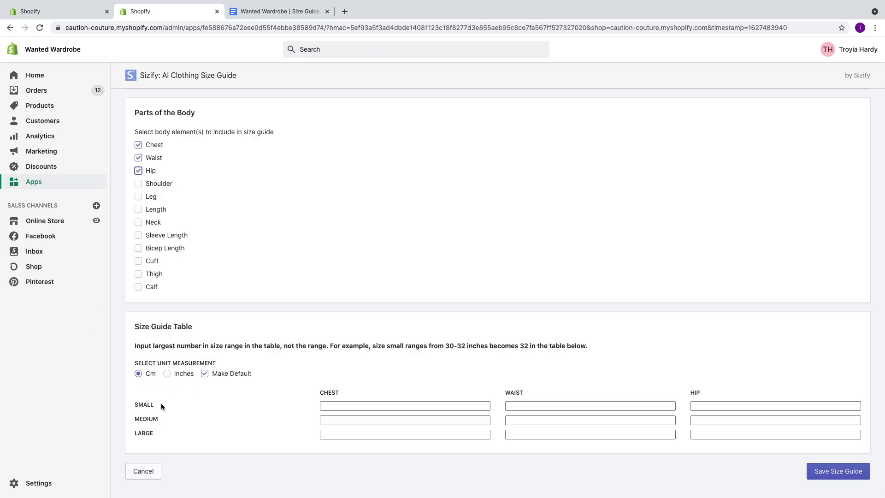
left_click(167, 374)
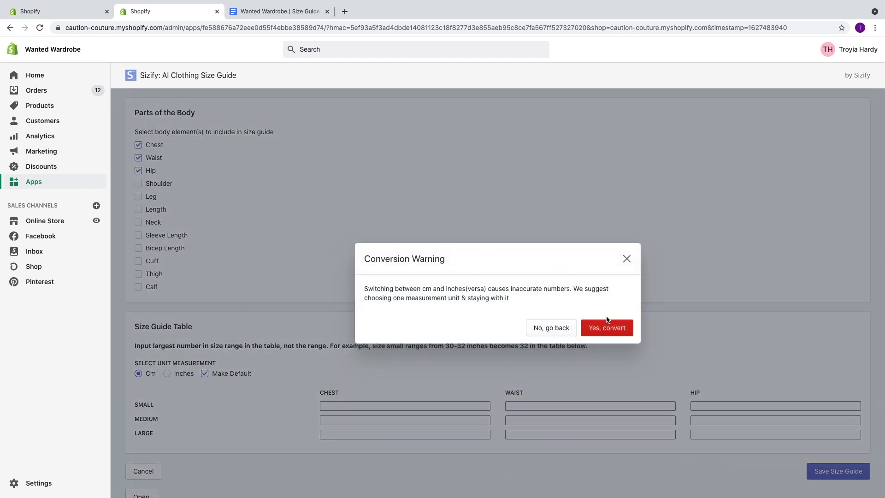
left_click(259, 14)
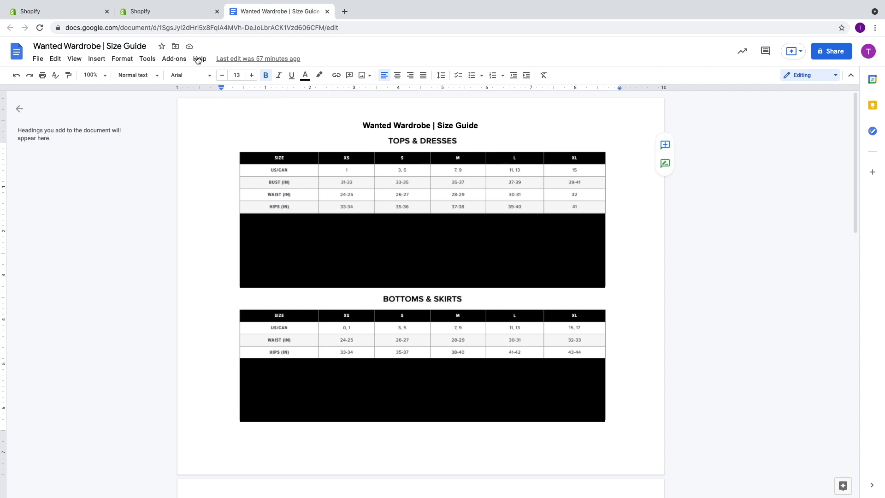
left_click(140, 15)
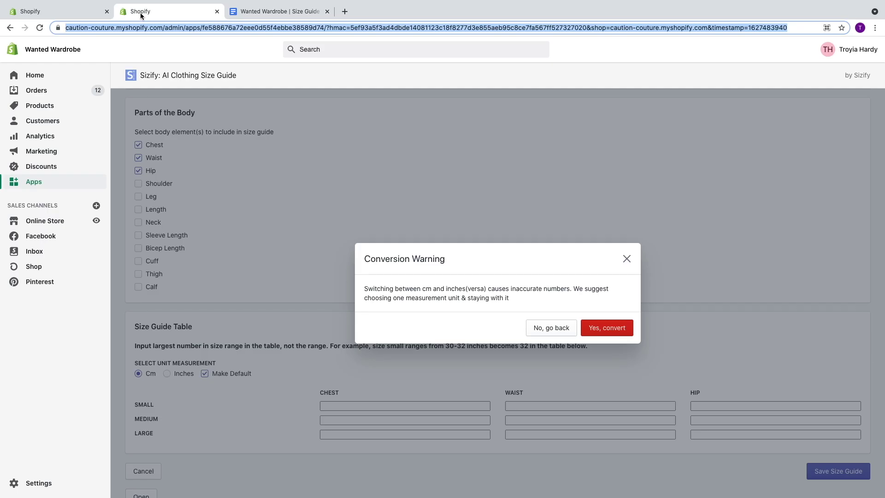
left_click(595, 332)
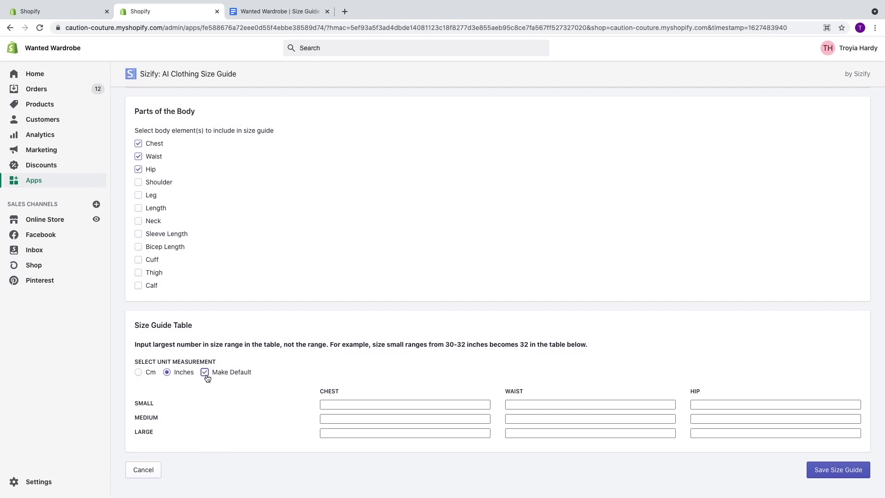
triple_click(211, 345)
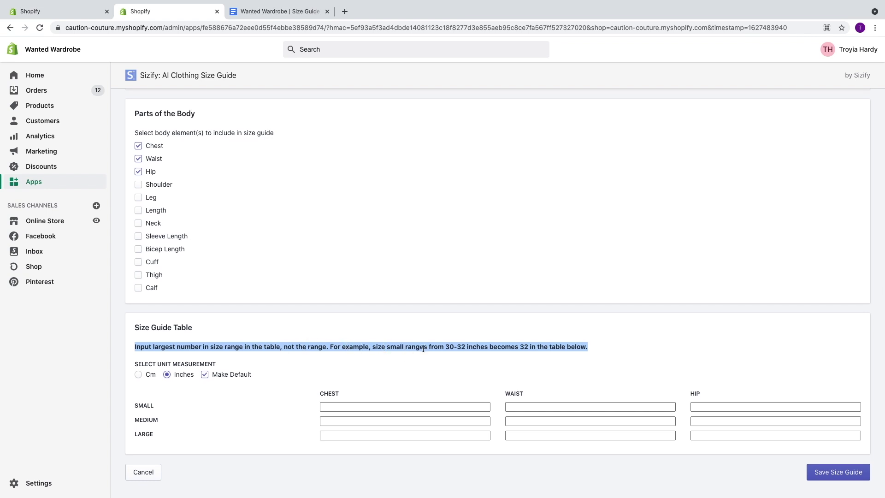
double_click(461, 346)
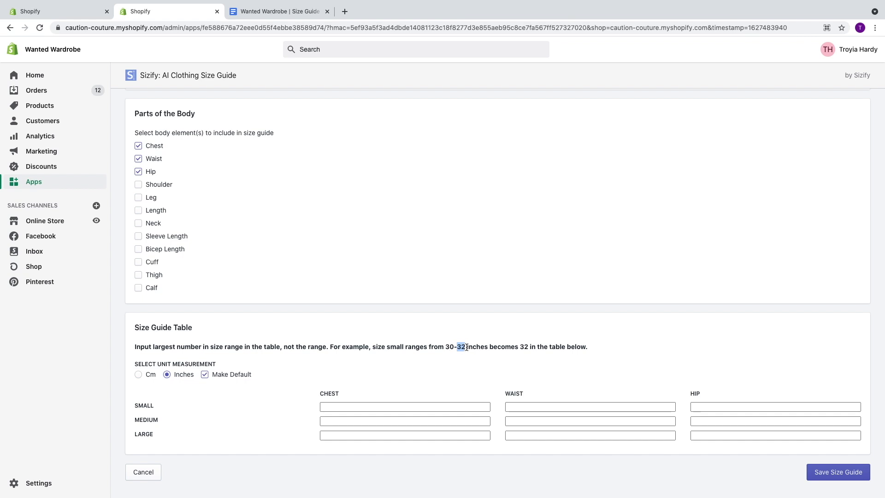
scroll(472, 348, "down", 1)
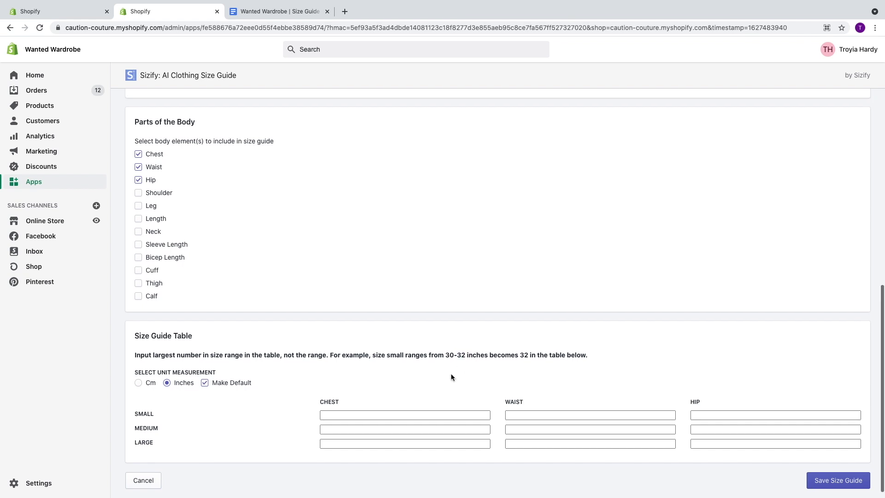
left_click(412, 386)
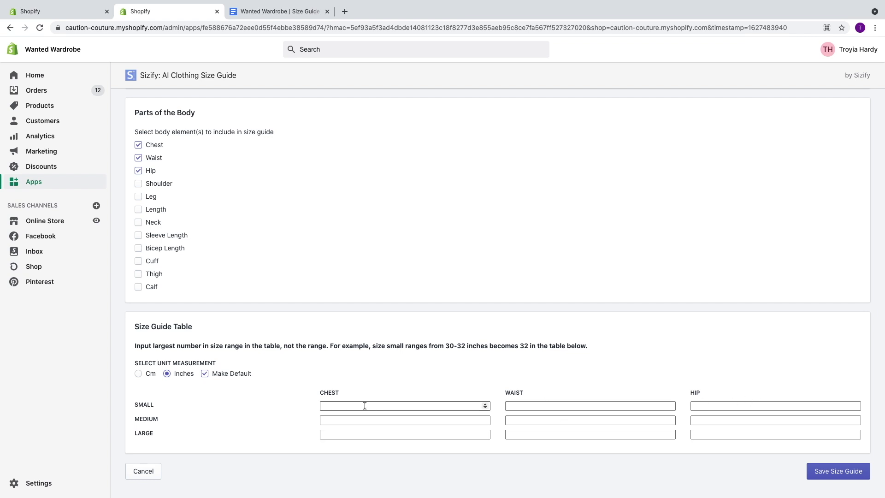
- Fill the Small row with chest 35, waist 27 and hip 36, taken from the Tops & Dresses chart in Google Docs
left_click(261, 11)
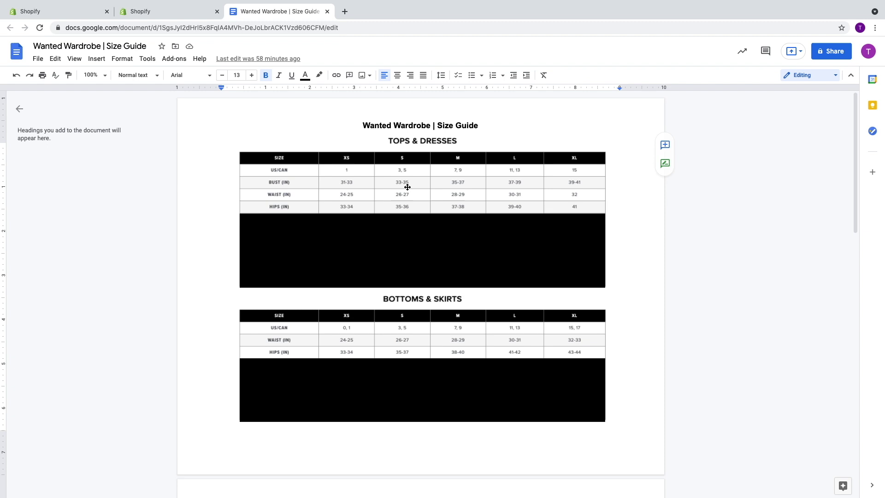
left_click(191, 13)
left_click(331, 405)
type("35")
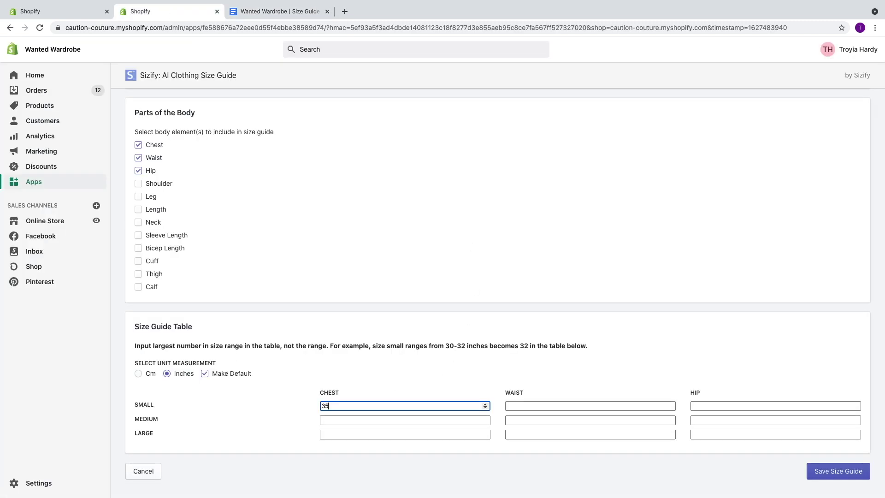
left_click(538, 404)
left_click(272, 11)
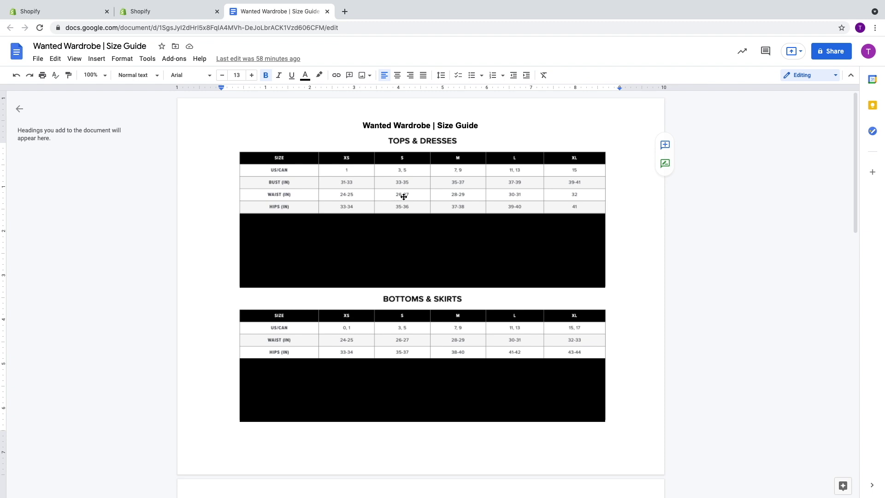
left_click(161, 16)
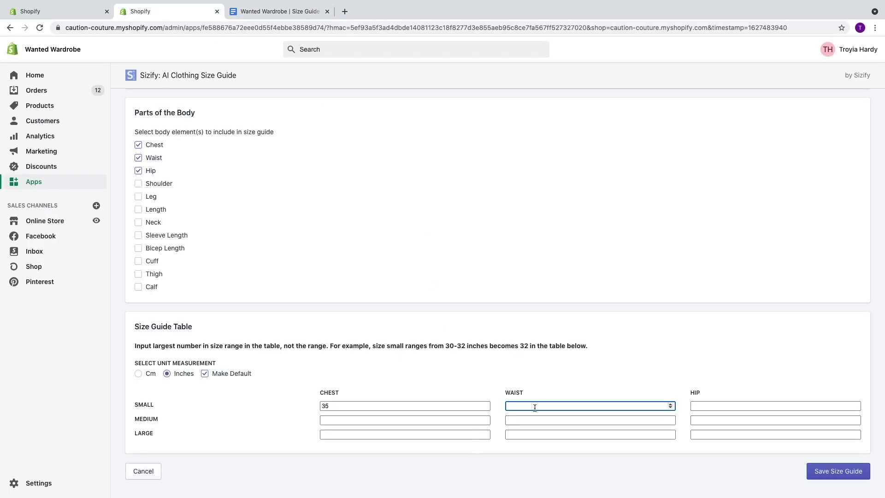
key("Tab")
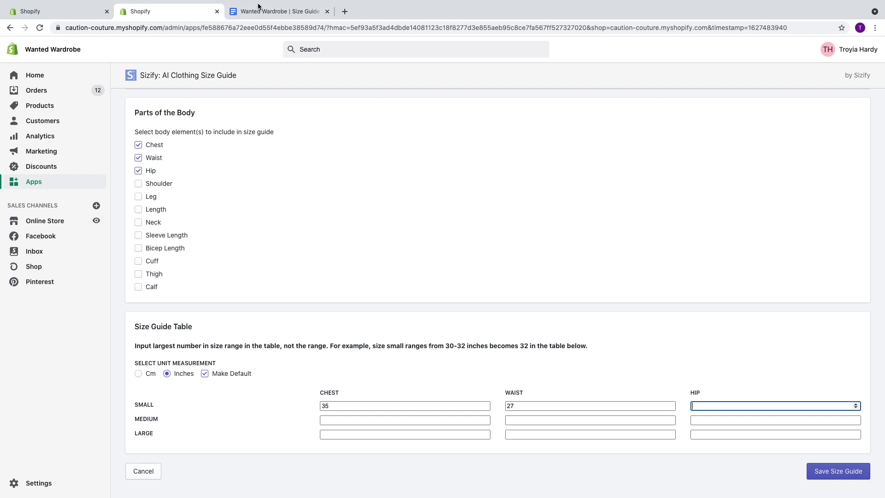
left_click(272, 11)
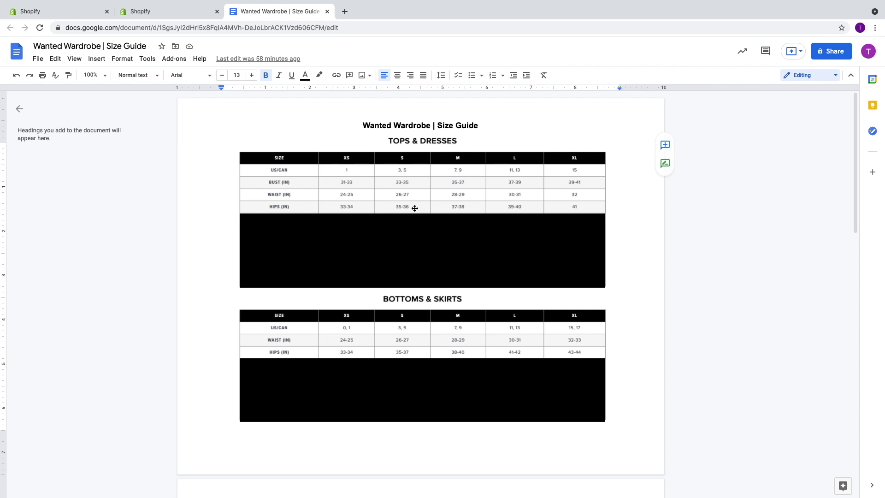
left_click(142, 11)
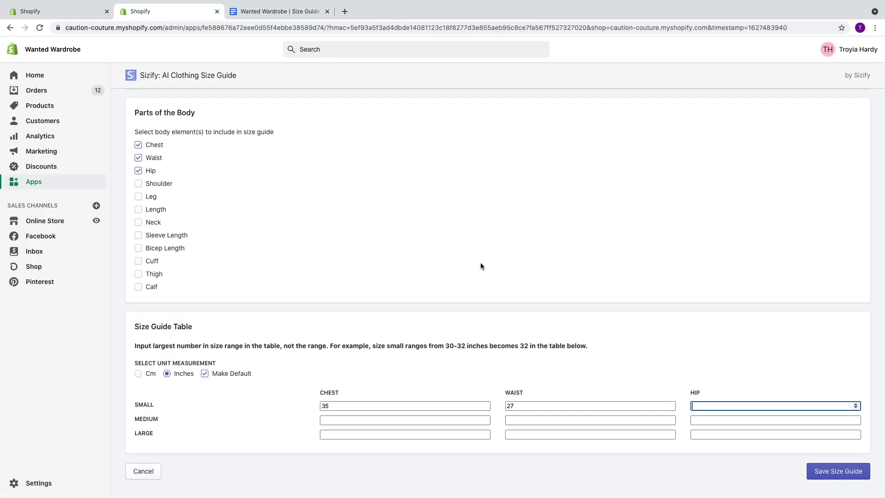
type("36")
- Fill the Medium row with chest 37, waist 29 and hip 38, using the upper range values in the Google Docs chart
left_click(345, 421)
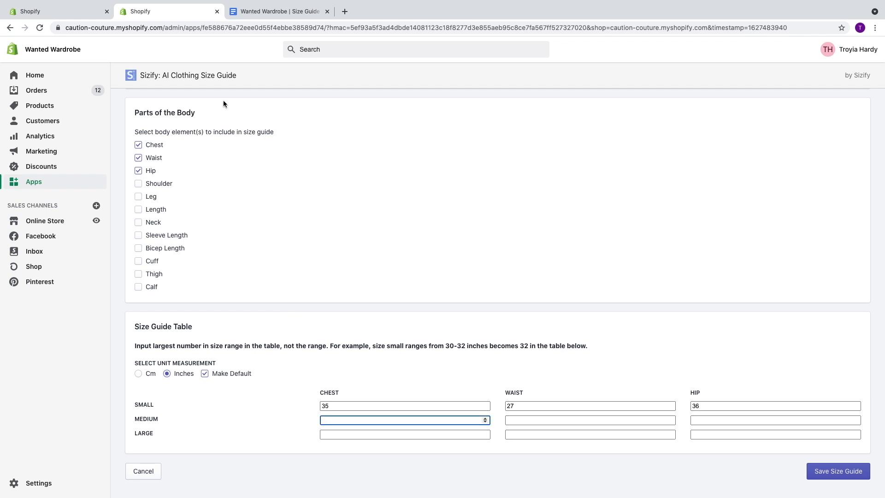
left_click(269, 12)
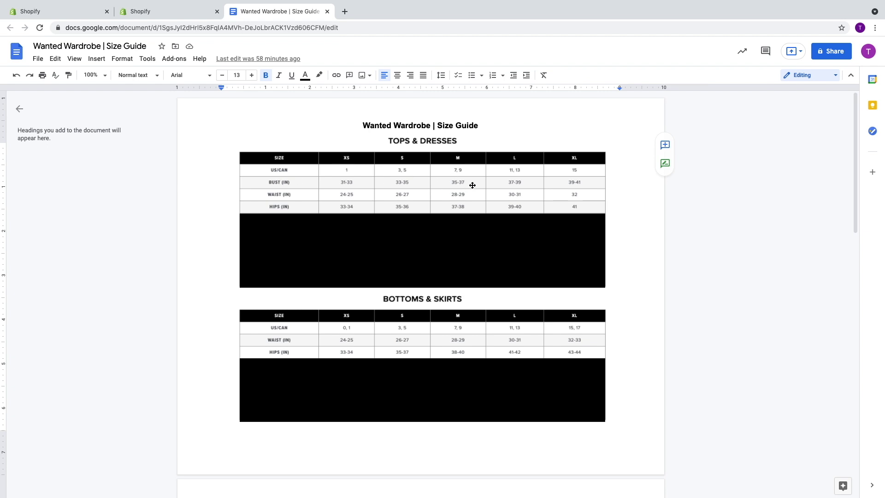
left_click(146, 12)
type("37")
key("Tab")
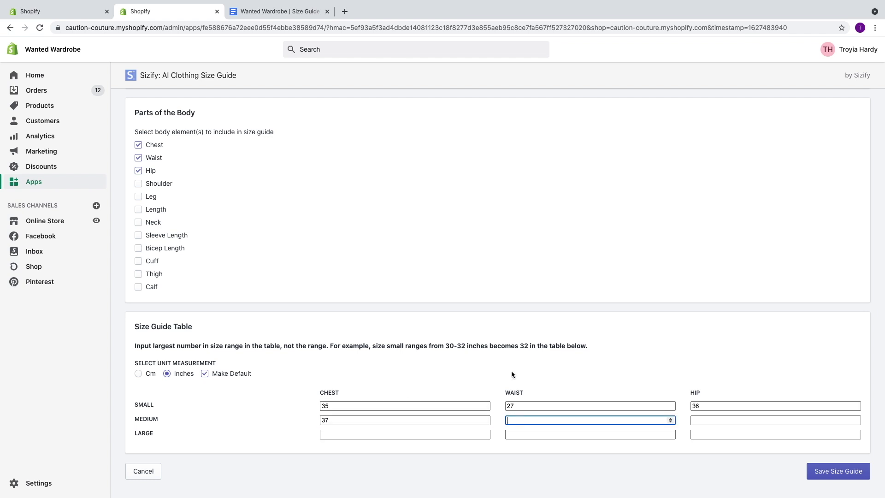
left_click(249, 12)
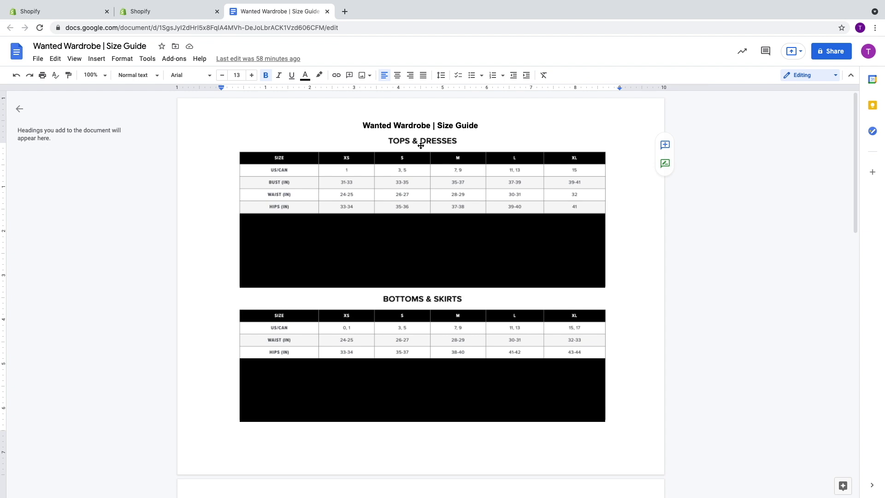
left_click(163, 12)
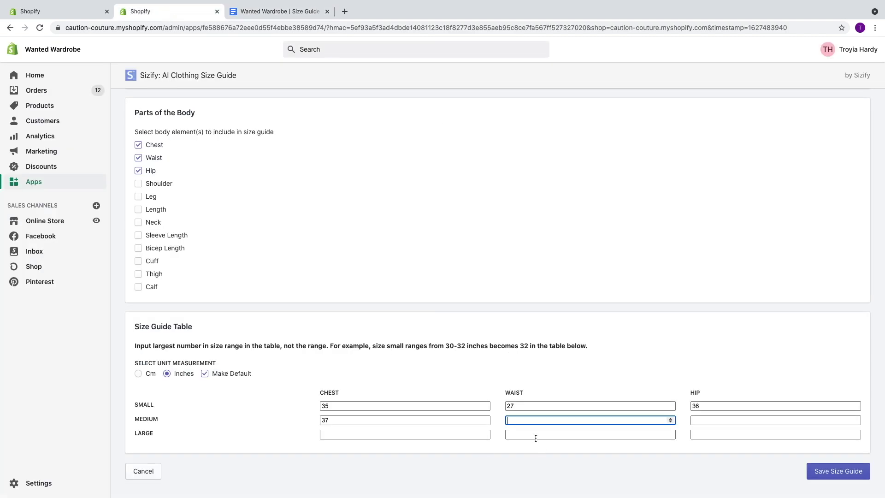
type("29")
key("Tab")
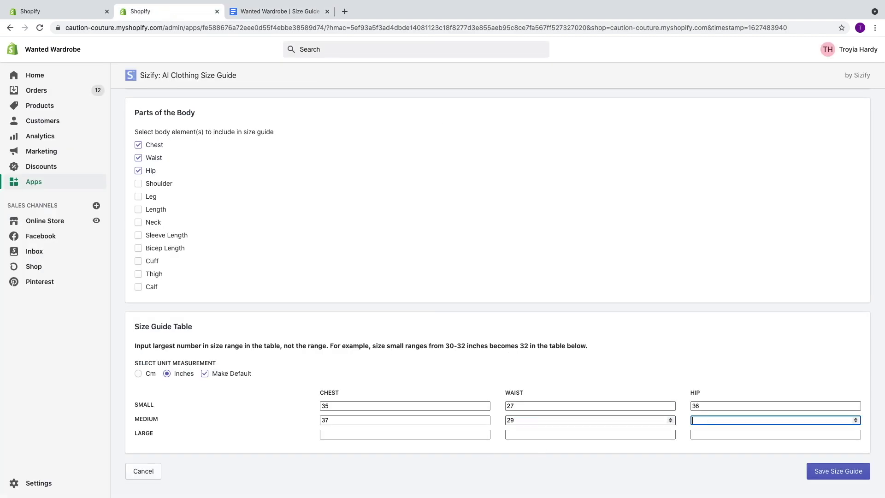
- Fill the Large row with chest 39, waist 31 and hip 40, taken from the Tops & Dresses chart in Google Docs
left_click(384, 434)
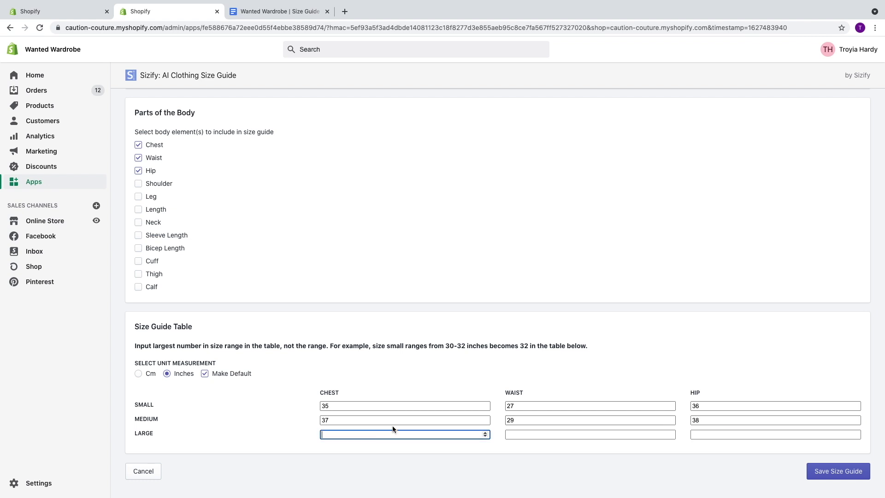
left_click(295, 11)
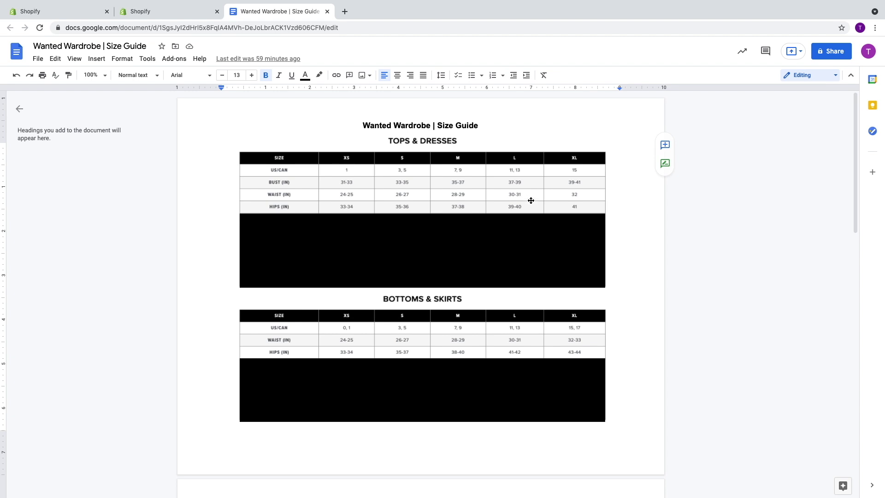
left_click(171, 12)
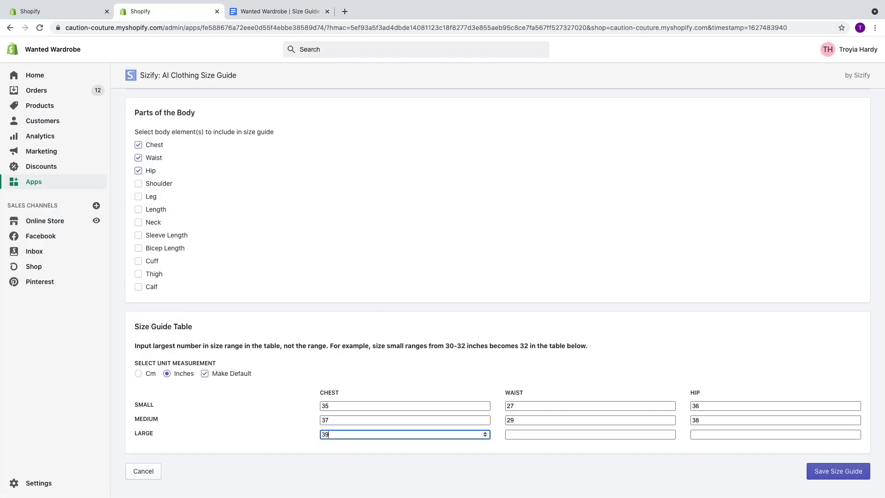
left_click(516, 434)
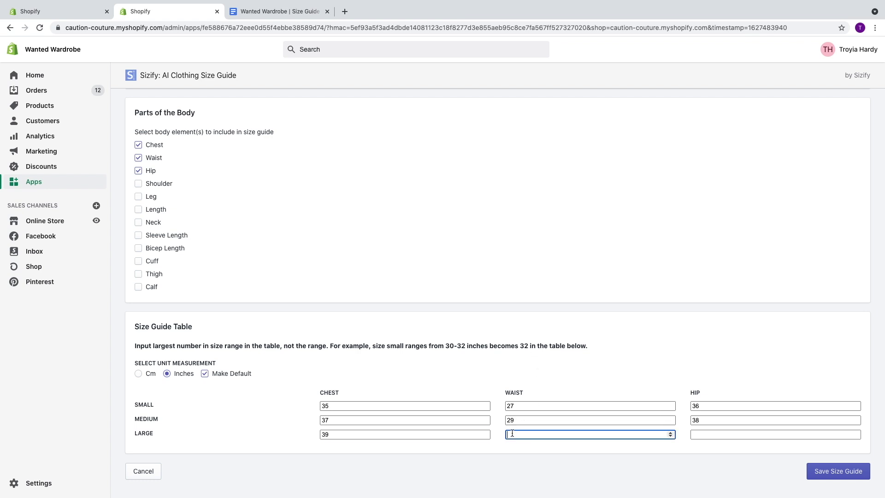
left_click(244, 16)
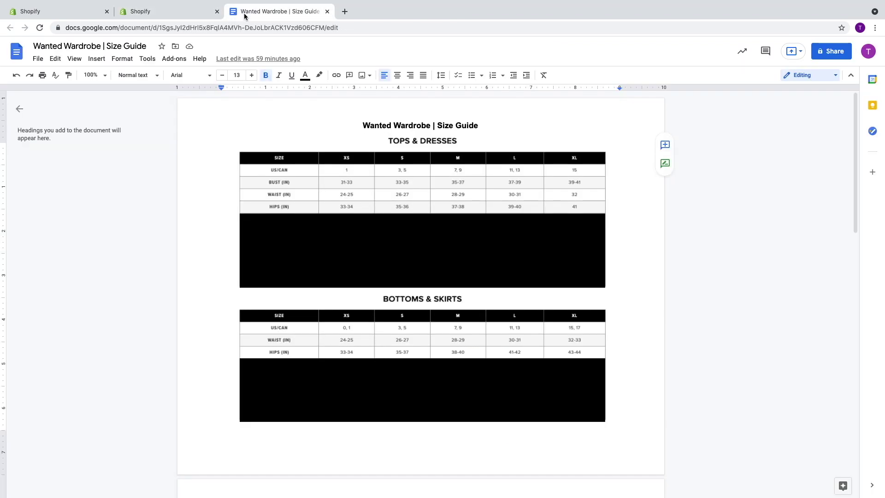
left_click(166, 17)
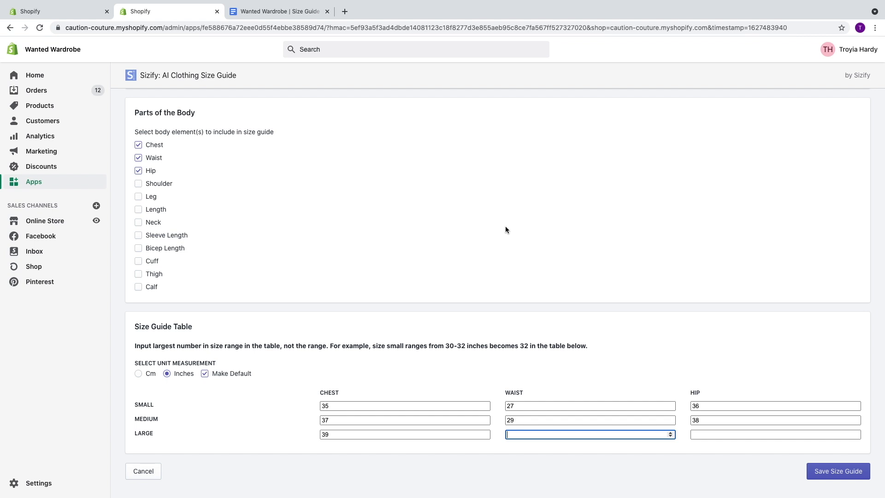
key("Tab")
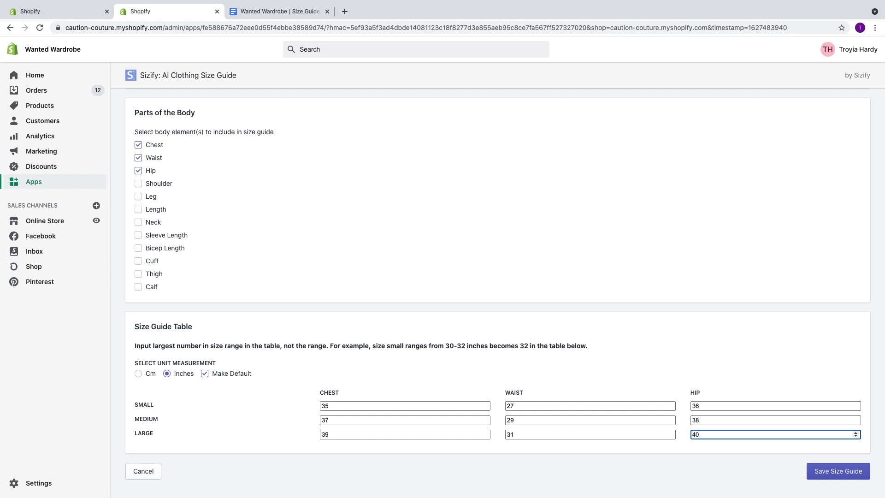
left_click(446, 372)
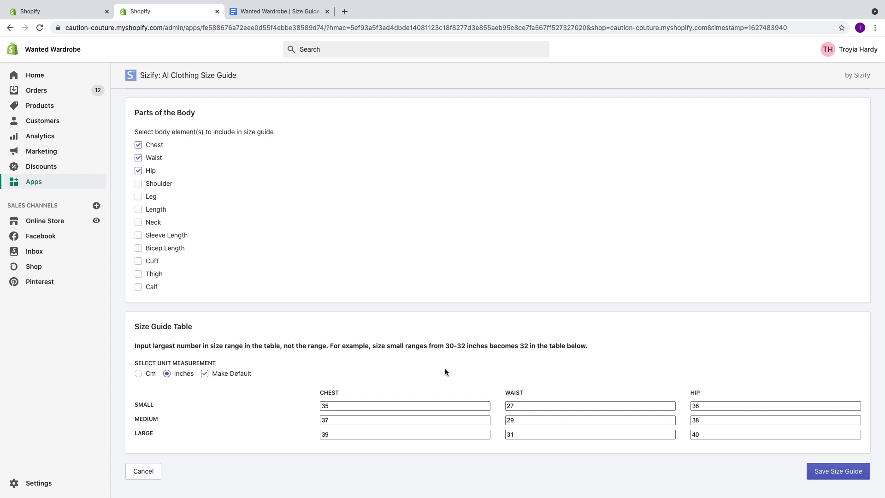
- Review and save the Tops & Dresses size guide, agreeing to enable the Sizify widget on the storefront
scroll(444, 369, "up", 8)
scroll(444, 368, "down", 7)
scroll(444, 371, "down", 2)
left_click(850, 468)
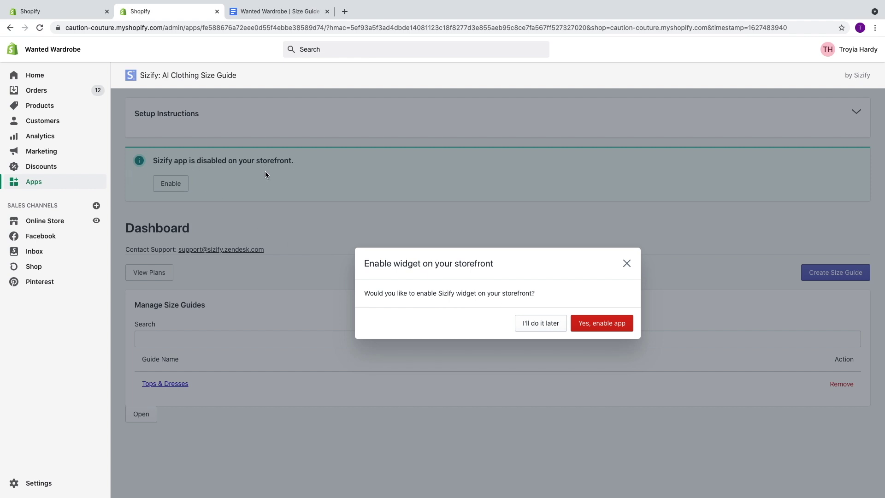
left_click(597, 325)
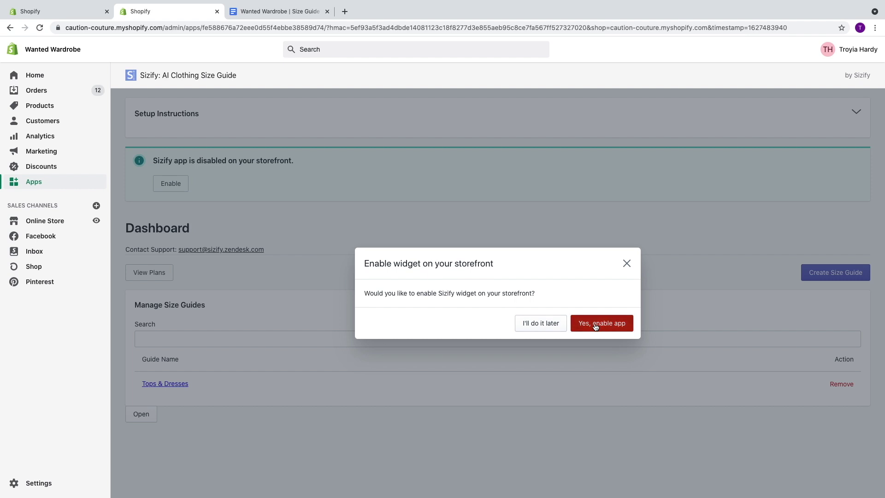
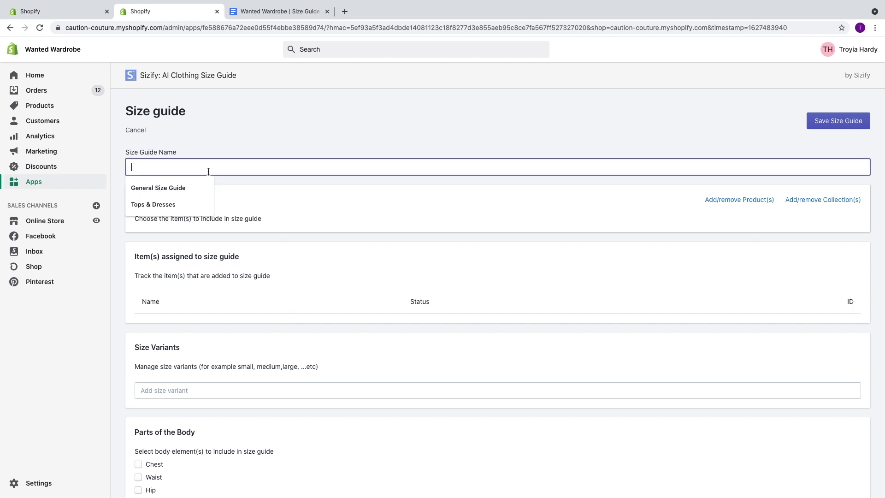
- Name the new size guide Bottoms & Skirts
type("Bottoms B")
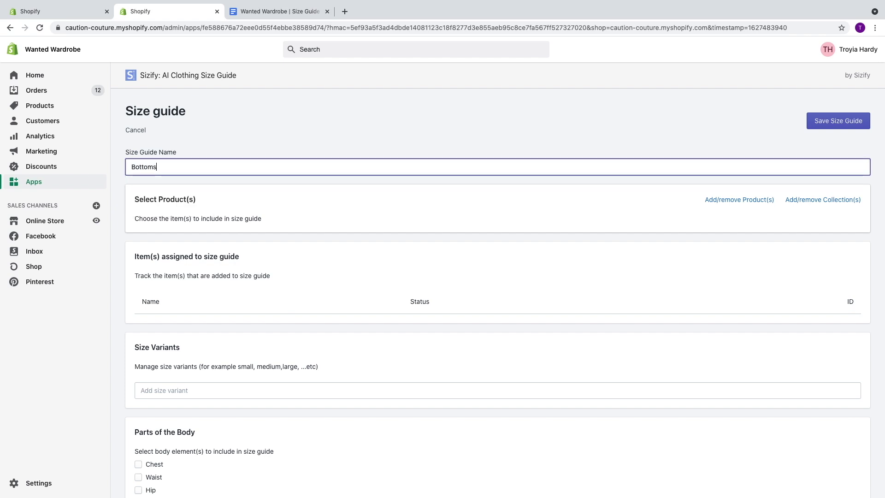
key("BackSpace")
type("& Skirts")
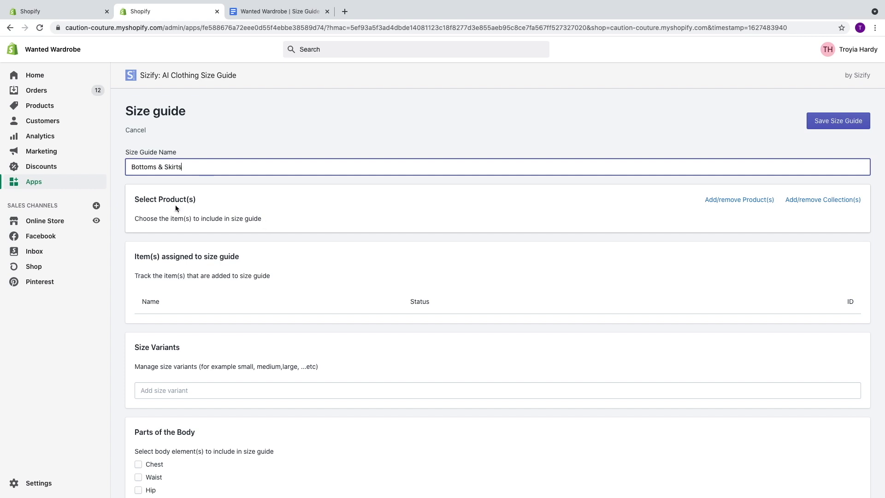
- Assign the Black, Gray and Tan Chill Stretch Sets, Denim Detailed Jeans - Medium Wash, PJ Set - Black and Sweater Jumpsuit - Gray to the guide
left_click(712, 199)
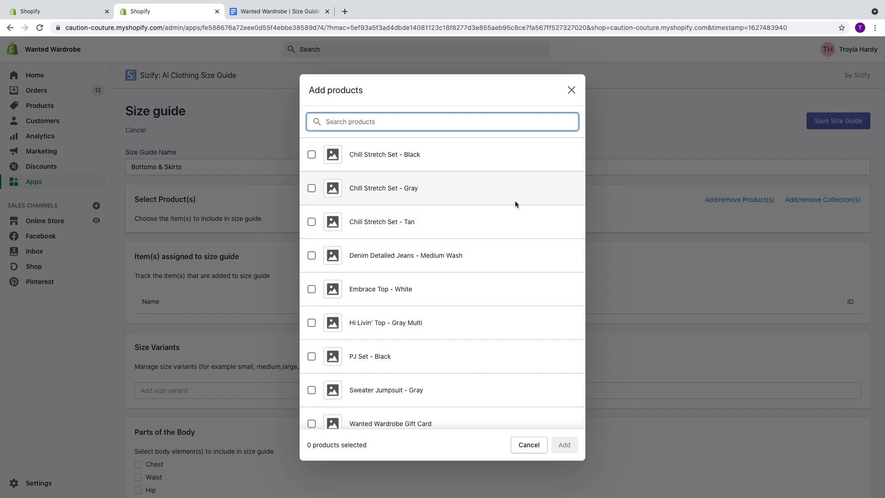
scroll(387, 198, "down", 1)
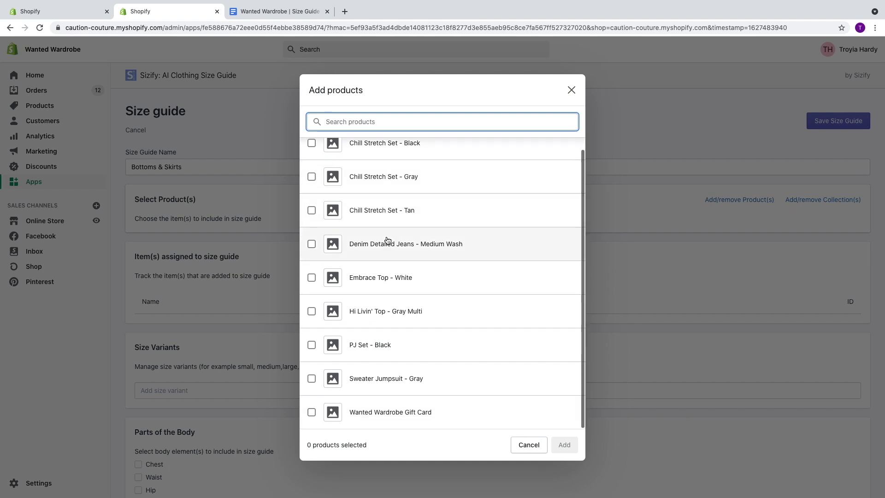
left_click(385, 243)
left_click(390, 384)
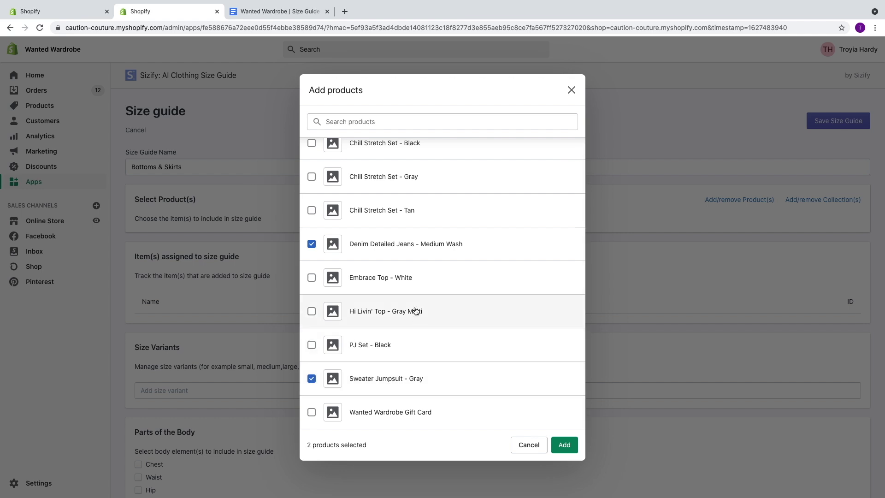
scroll(309, 175, "up", 1)
left_click(311, 154)
left_click(312, 188)
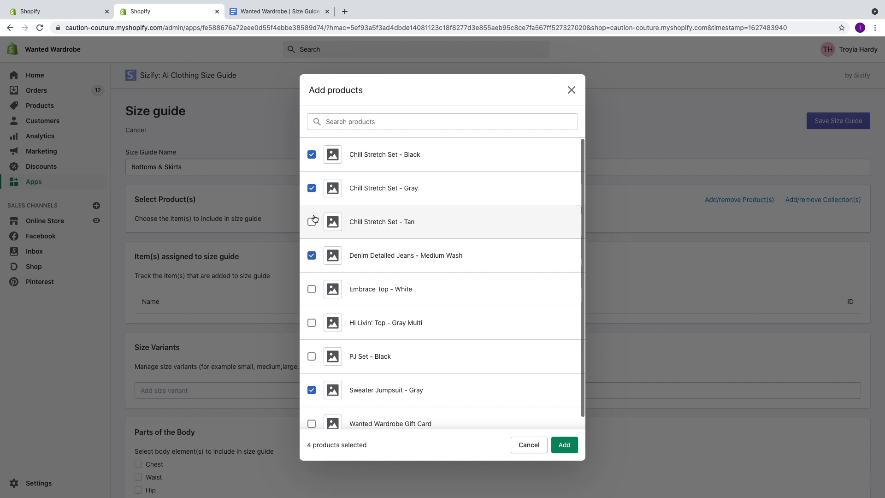
left_click(311, 223)
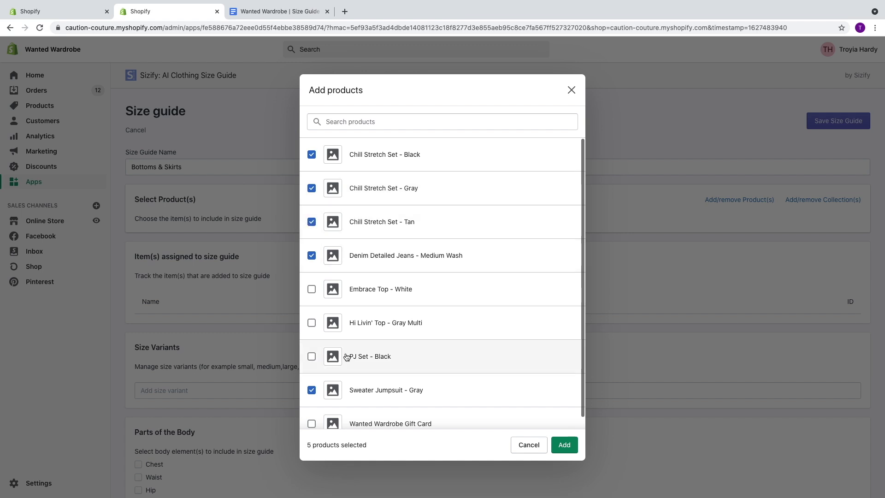
left_click(312, 357)
scroll(315, 359, "down", 1)
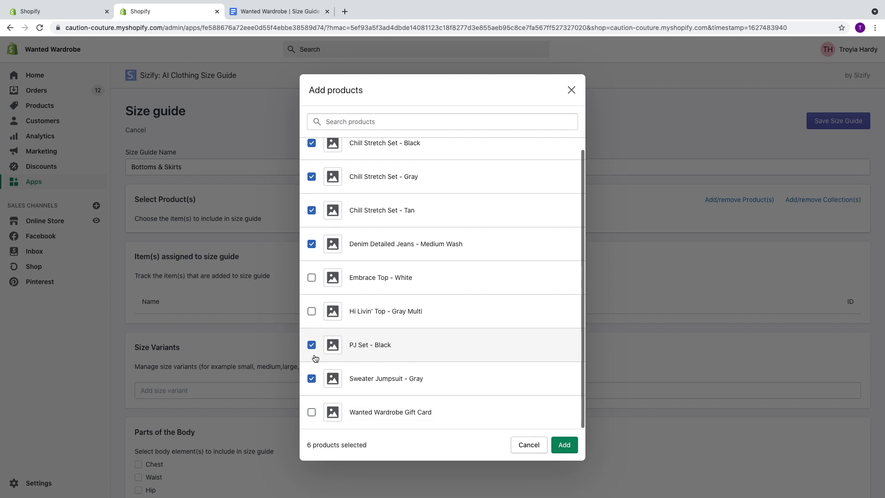
left_click(563, 445)
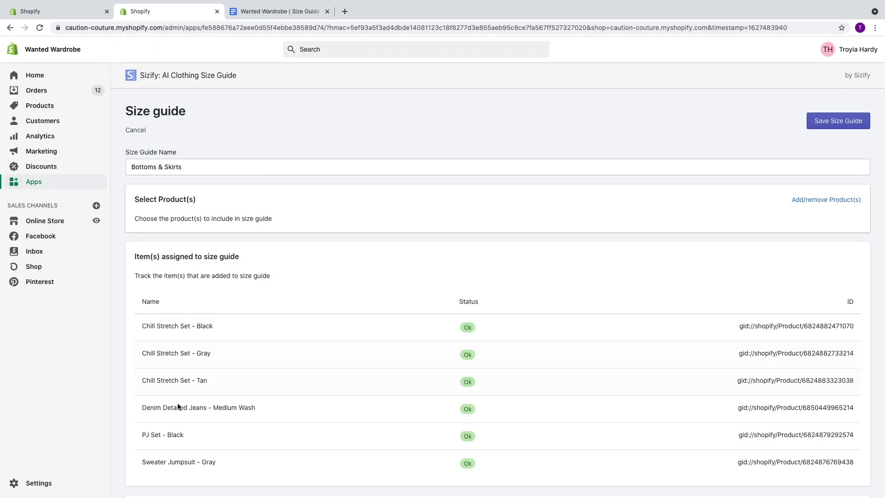
- Add the size variants Small, Medium and Large to the Bottoms & Skirts guide
scroll(190, 347, "down", 7)
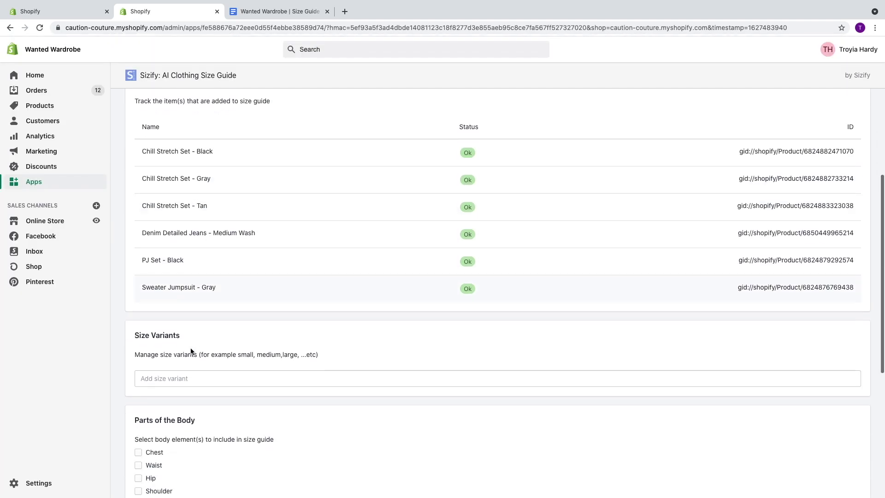
left_click(179, 240)
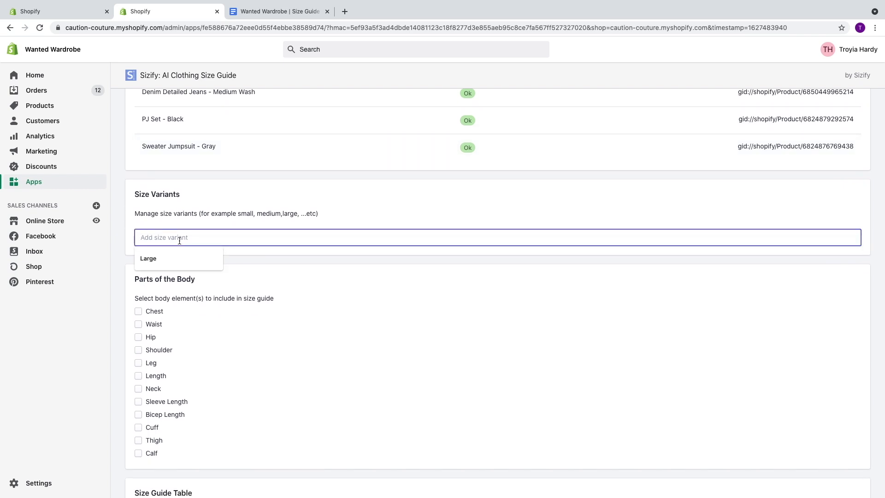
type("Small M")
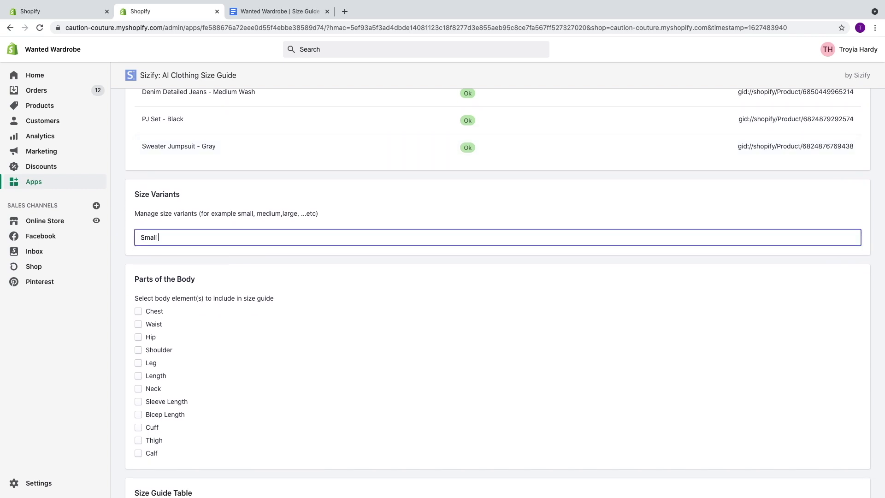
key("BackSpace")
key("Return")
type("Medium")
key("Return")
type("Large")
key("Return")
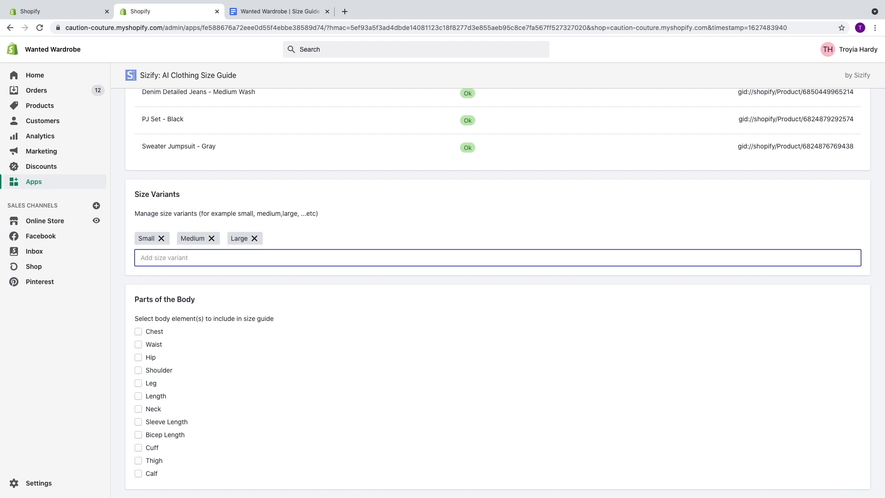
- Include Waist and Hip as the guide's body parts, consulting the Bottoms & Skirts chart in Google Docs
scroll(245, 184, "down", 3)
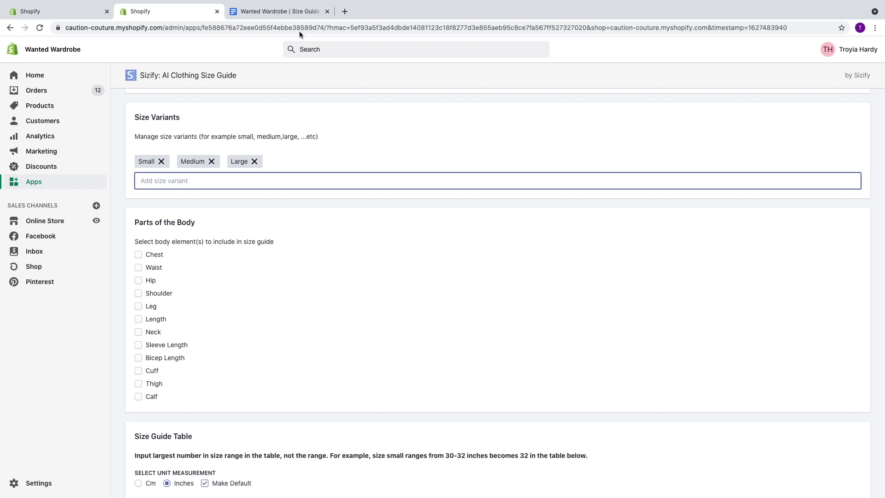
left_click(298, 12)
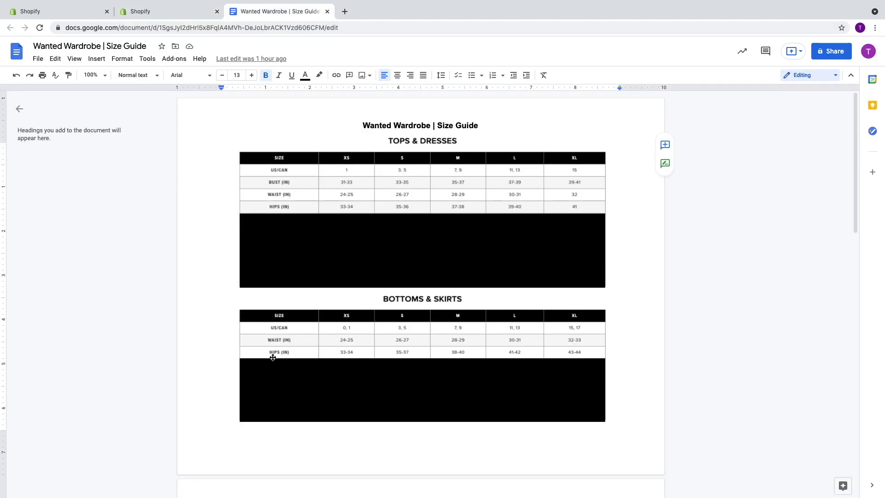
left_click(134, 12)
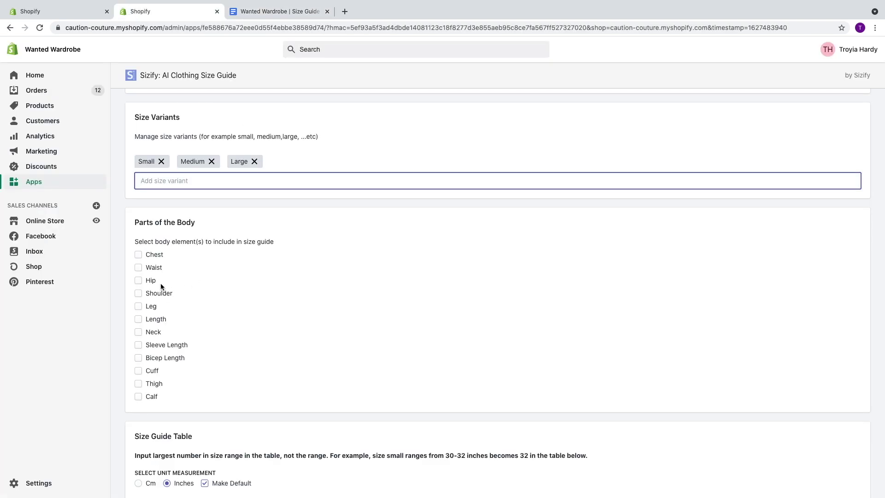
left_click(138, 267)
left_click(138, 280)
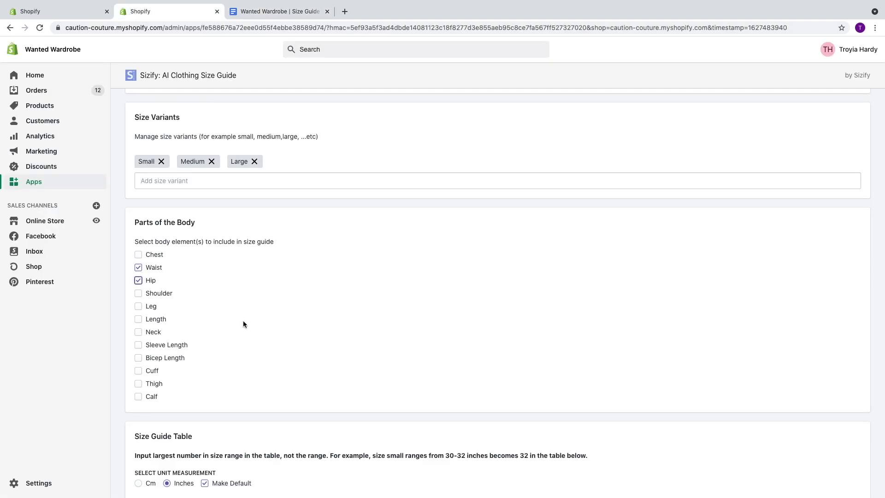
- Fill the Small row with waist 27 and hip 37, taken from the Bottoms & Skirts chart in Google Docs
scroll(242, 323, "down", 3)
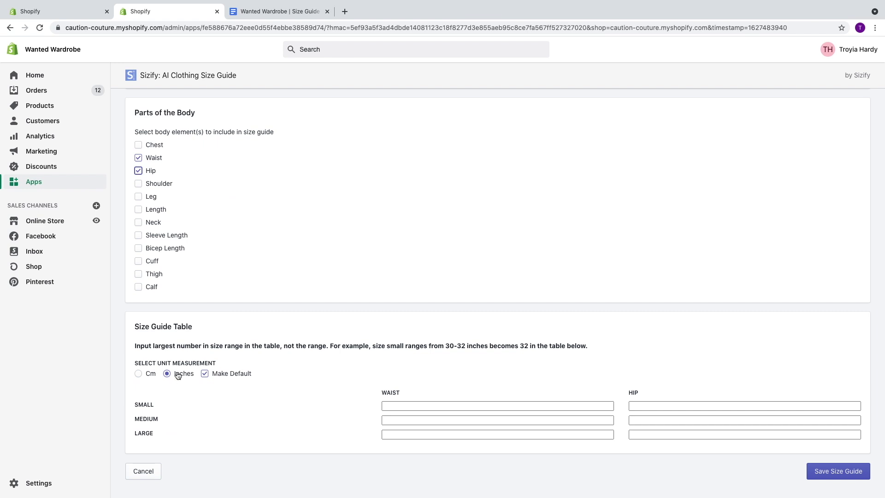
left_click(206, 376)
left_click(399, 404)
left_click(397, 420)
left_click(399, 433)
left_click(399, 405)
left_click(249, 11)
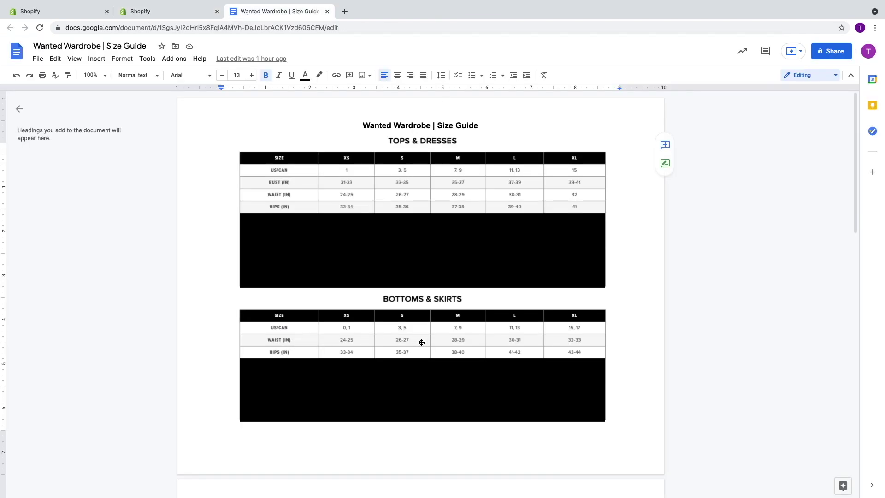
left_click(157, 11)
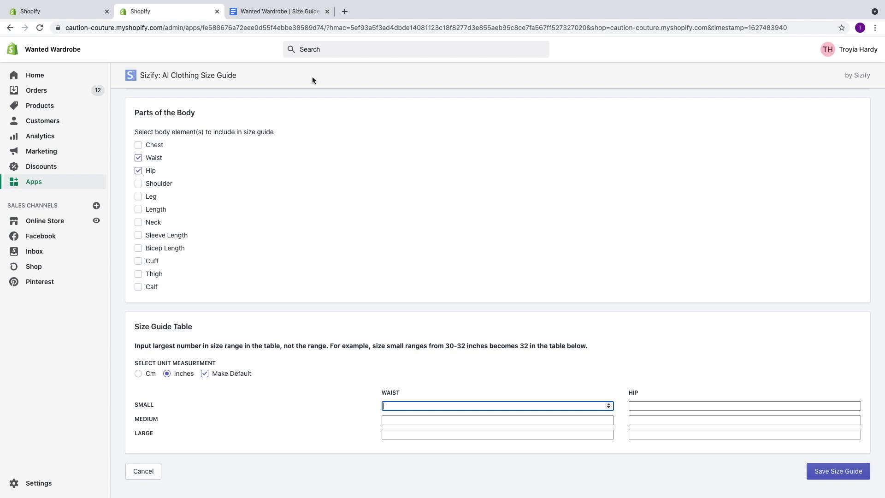
type("27")
key("Tab")
type("37")
- Fill the Medium row with waist 29 and hip 40, using the upper range values in the Google Docs Bottoms & Skirts chart
left_click(391, 420)
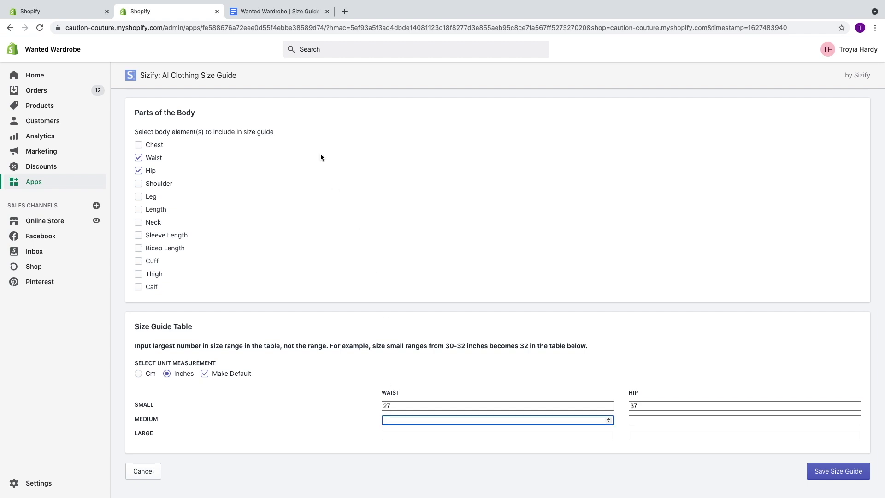
left_click(275, 11)
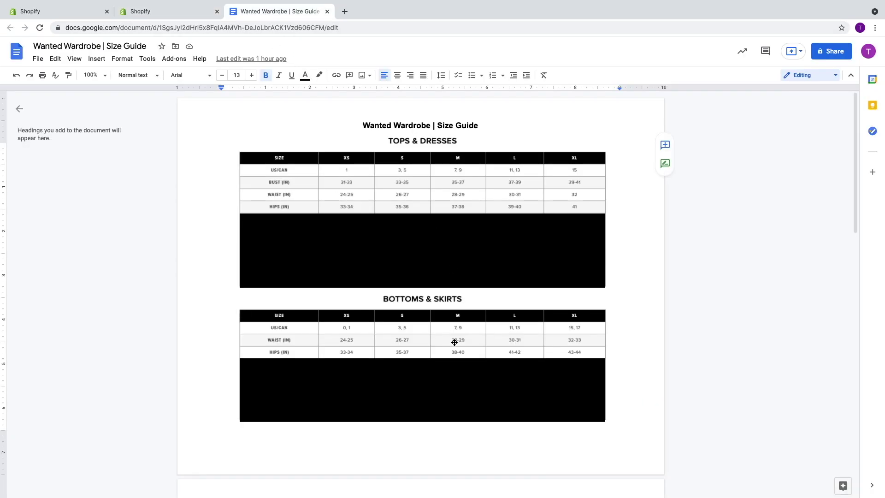
left_click(169, 7)
type("29")
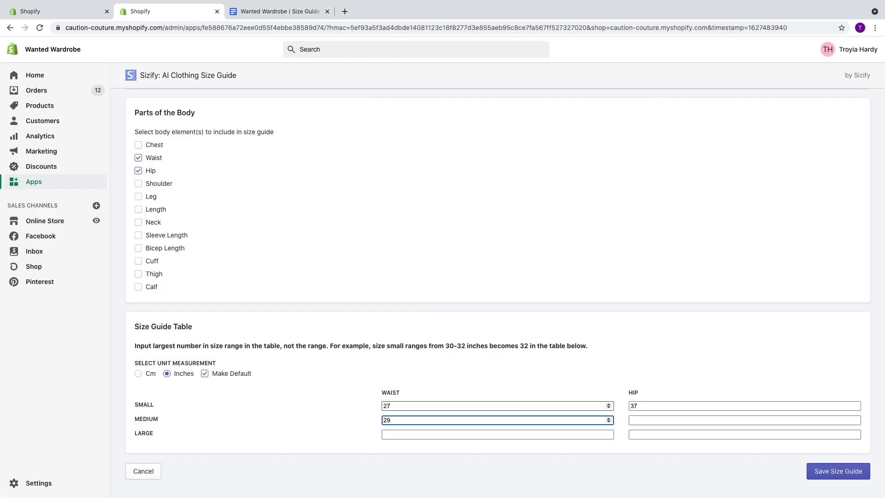
key("Tab")
type("40")
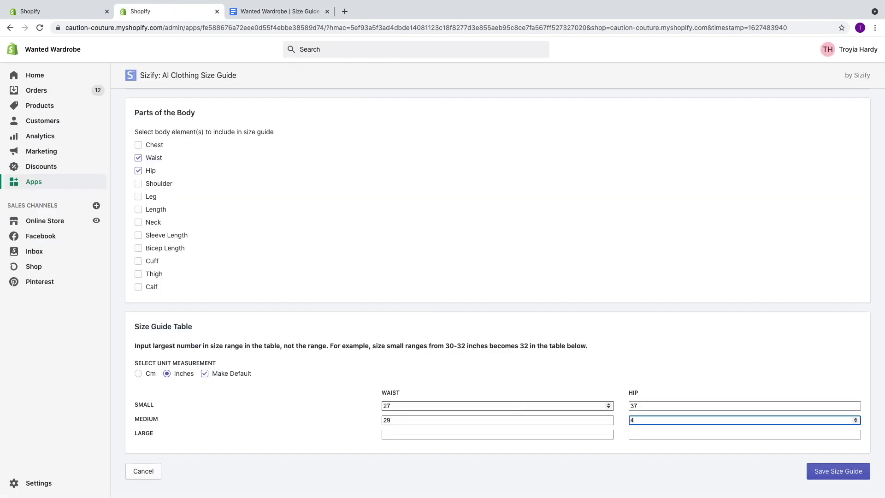
- Fill the Large row with waist 31 and hip 43, consulting the Bottoms & Skirts chart in Google Docs, and save the size guide
left_click(481, 429)
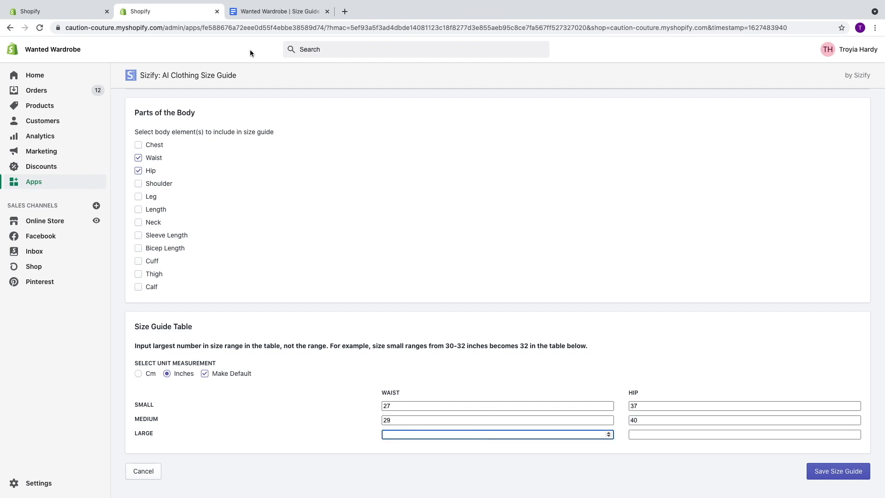
left_click(273, 13)
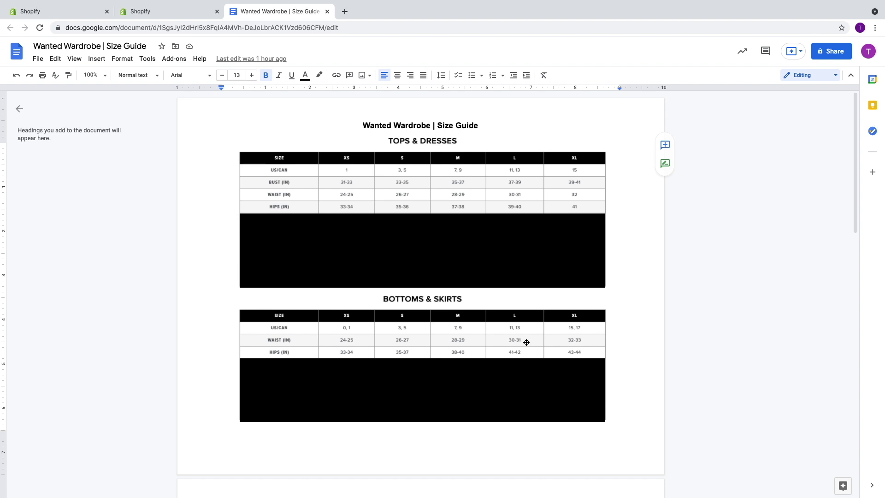
left_click(184, 10)
type("31")
key("Tab")
type("43")
left_click(832, 471)
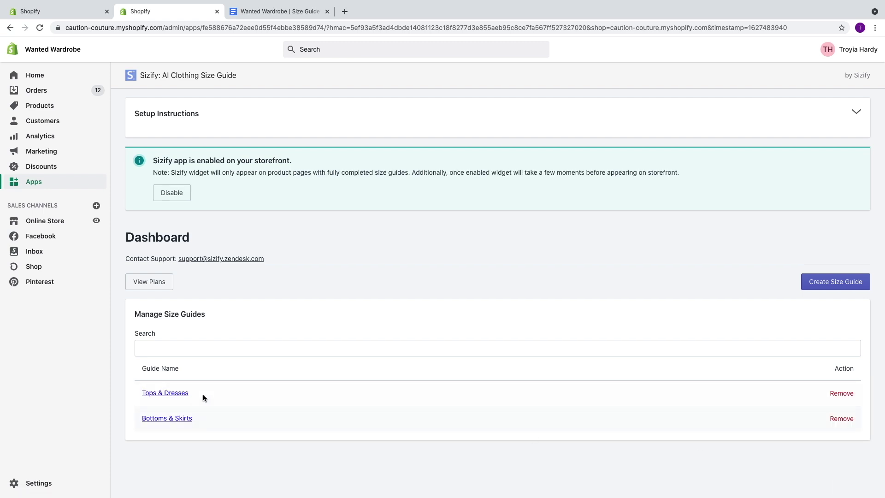
- View the size guide on the Sizify demo store's Tee product and proceed to the size recommendations
left_click(258, 12)
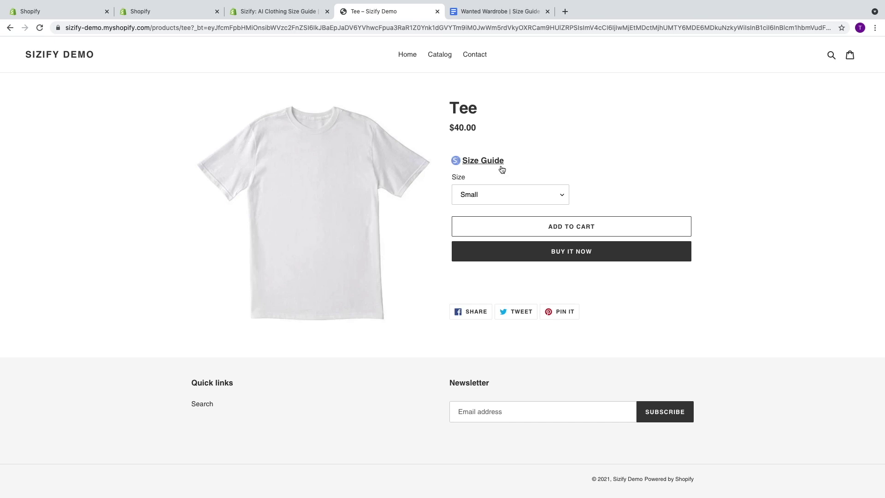
left_click(482, 160)
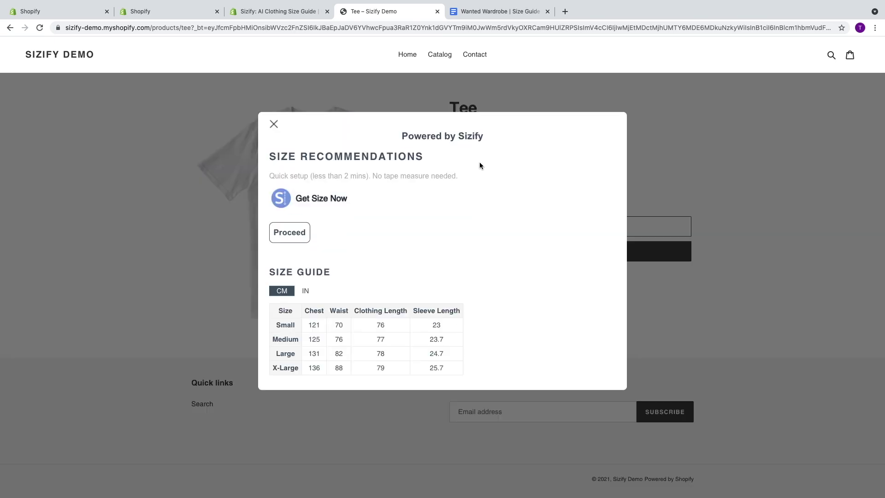
left_click(278, 240)
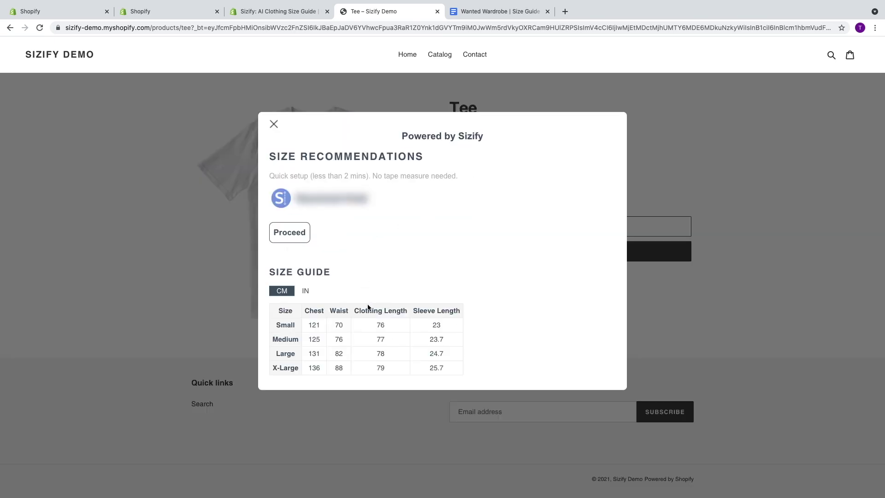
left_click(286, 237)
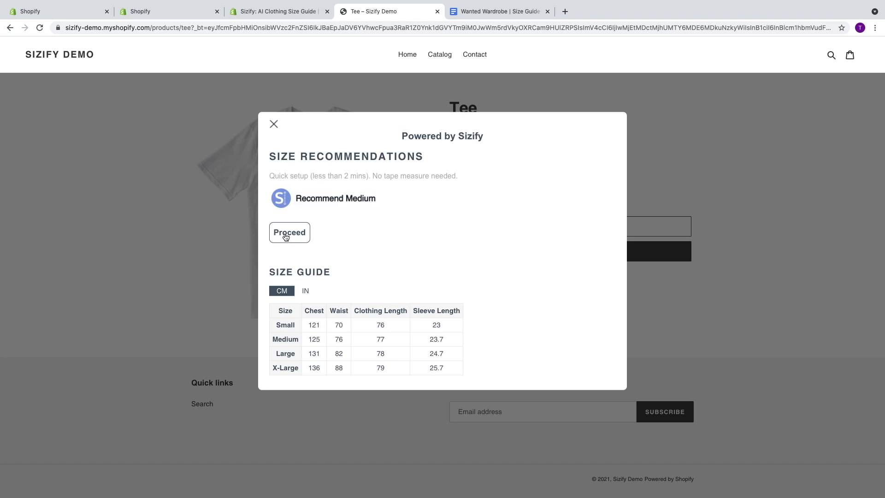
left_click(286, 235)
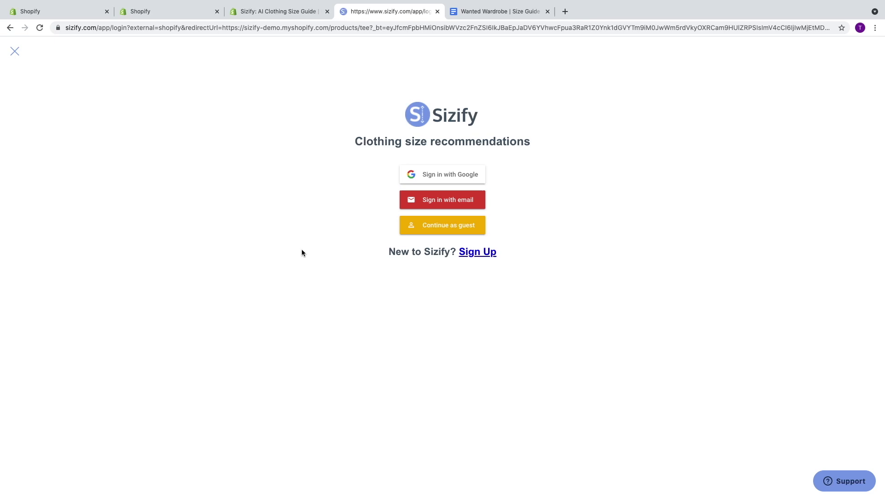
- Continue as guest to the Manual Entry form, examine its waist, hip, leg and chest fields and units, and return to the entry options
left_click(441, 226)
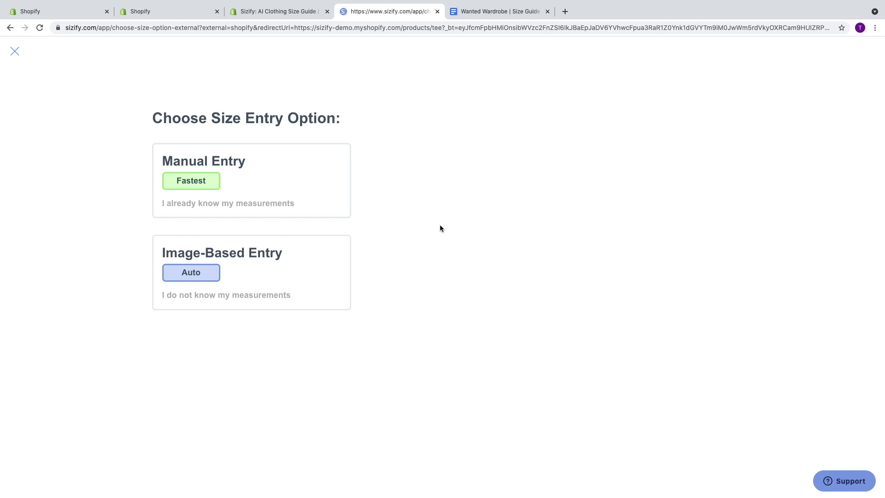
left_click(189, 183)
left_click(199, 208)
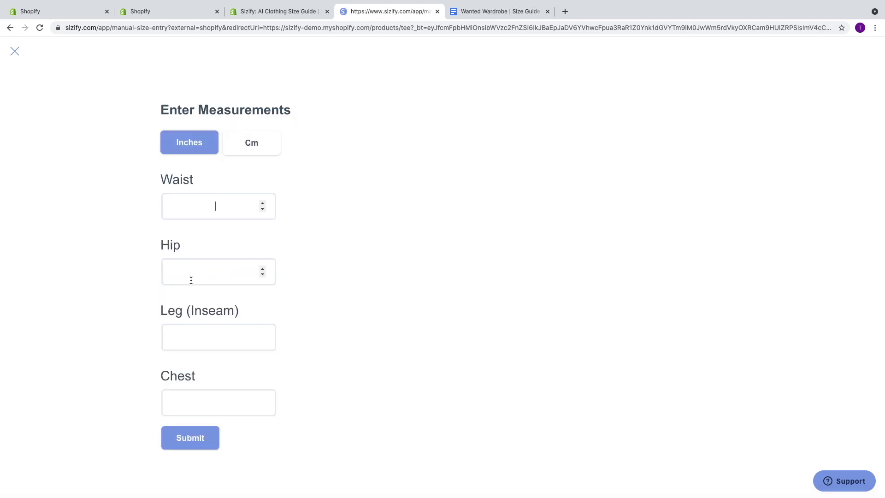
left_click(190, 278)
left_click(196, 352)
left_click(205, 424)
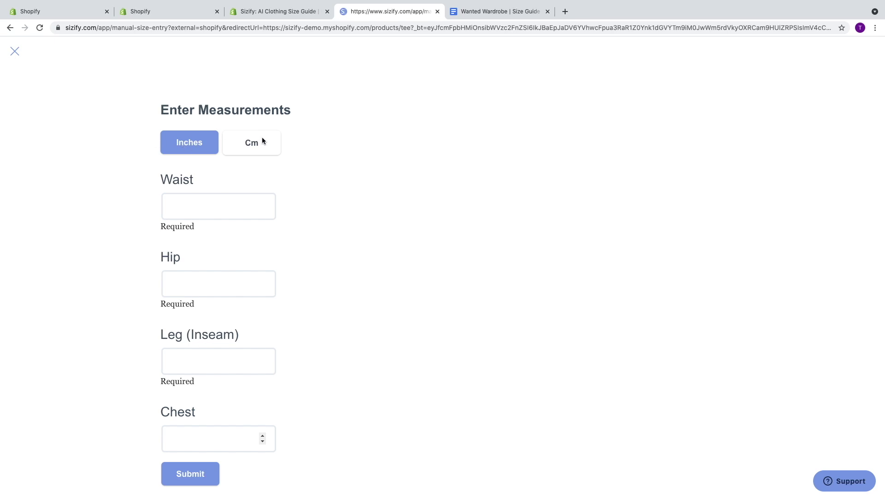
left_click(248, 144)
left_click(199, 142)
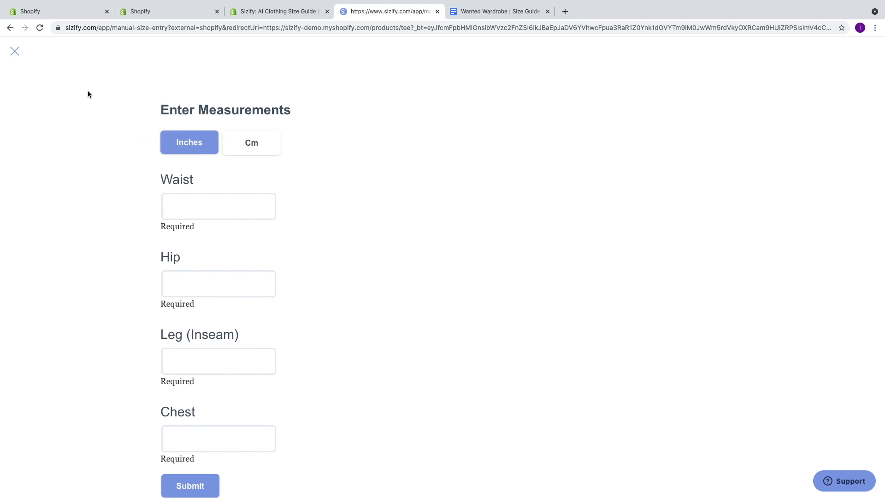
left_click(14, 52)
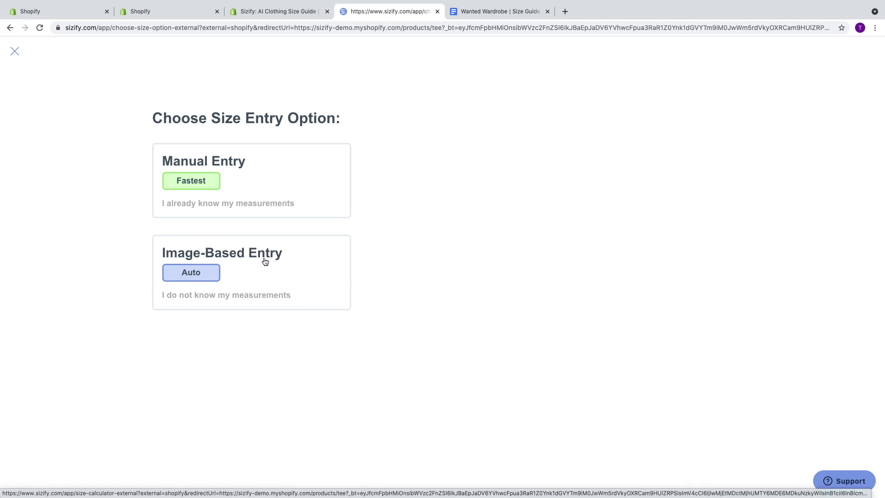
- Open Image-Based Entry and review its instructions on preparing yourself, preparing the space and taking the pictures
left_click(188, 277)
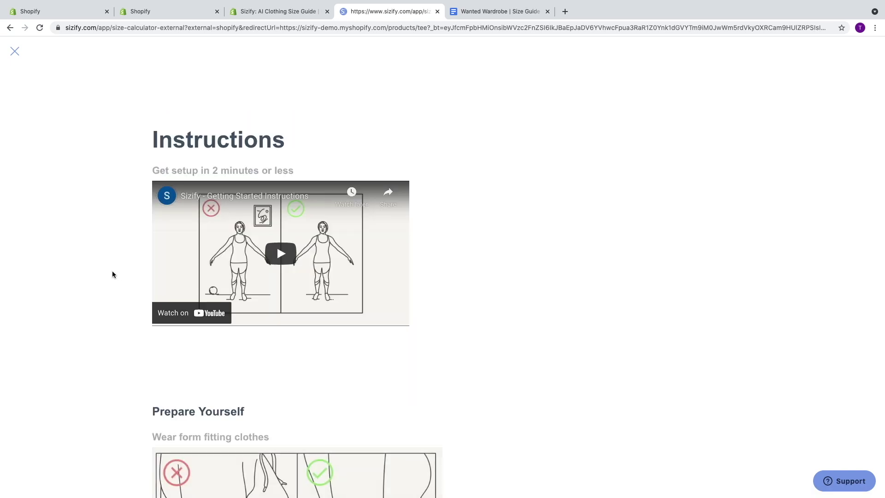
scroll(112, 270, "down", 3)
scroll(112, 272, "down", 1)
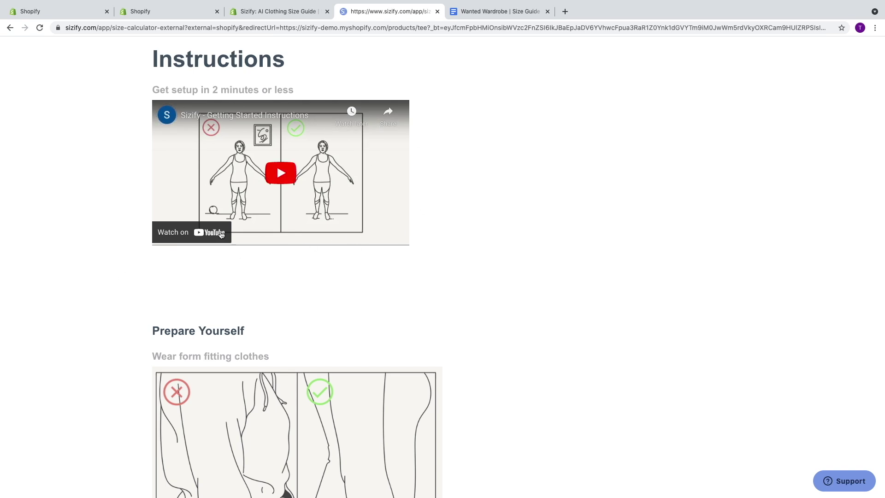
scroll(444, 313, "down", 4)
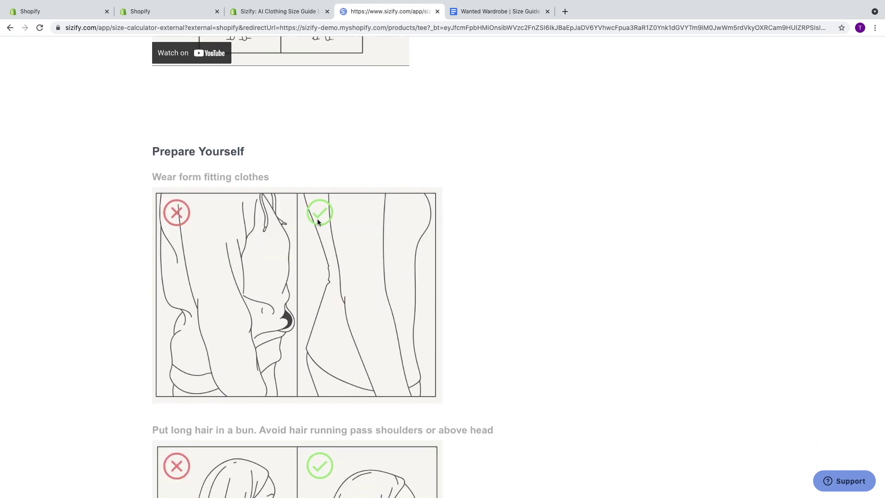
scroll(243, 340, "down", 2)
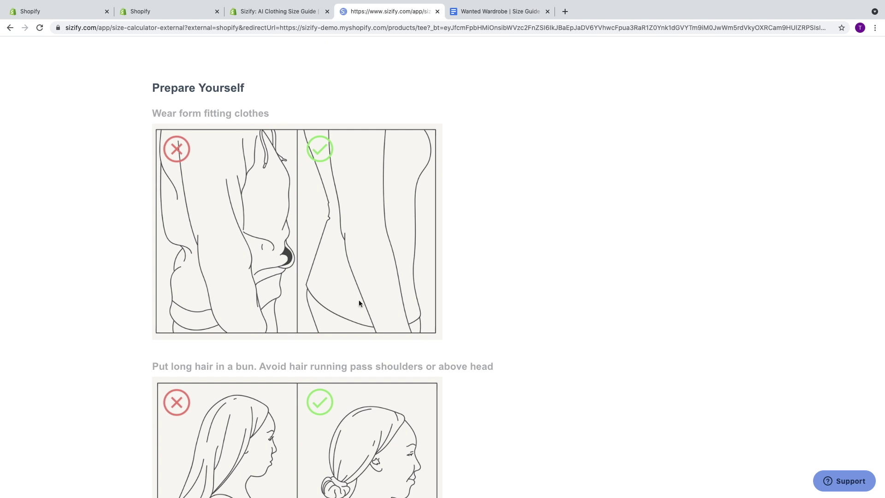
scroll(359, 324, "down", 3)
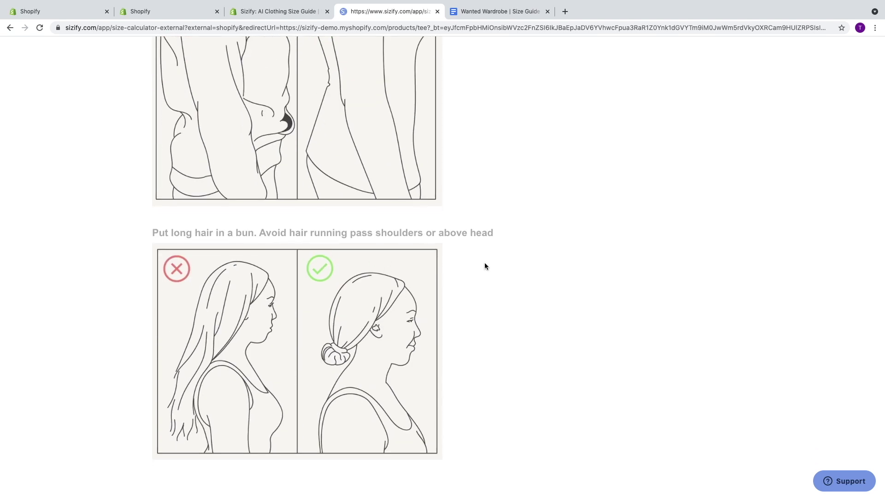
scroll(498, 356, "down", 7)
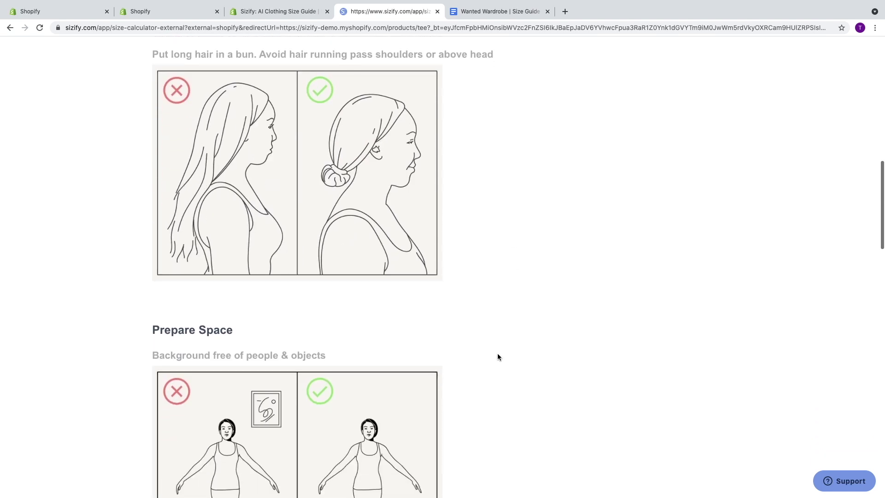
scroll(498, 356, "down", 3)
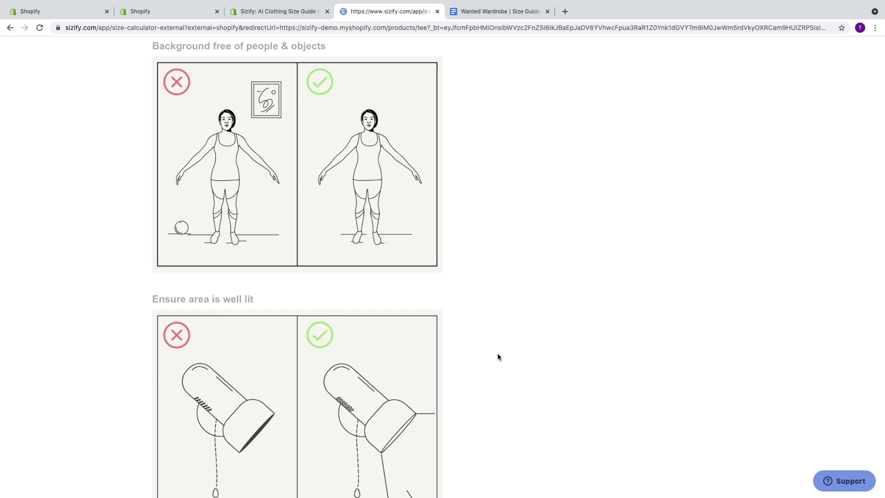
scroll(440, 318, "down", 13)
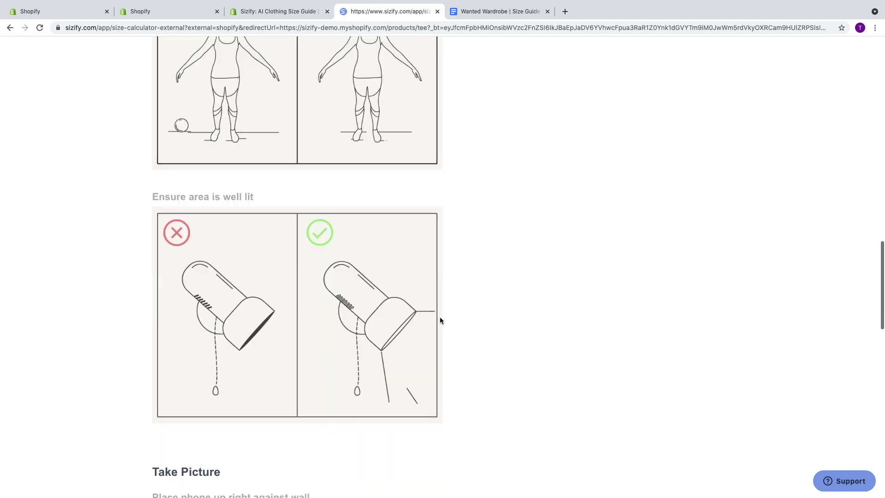
scroll(440, 316, "down", 5)
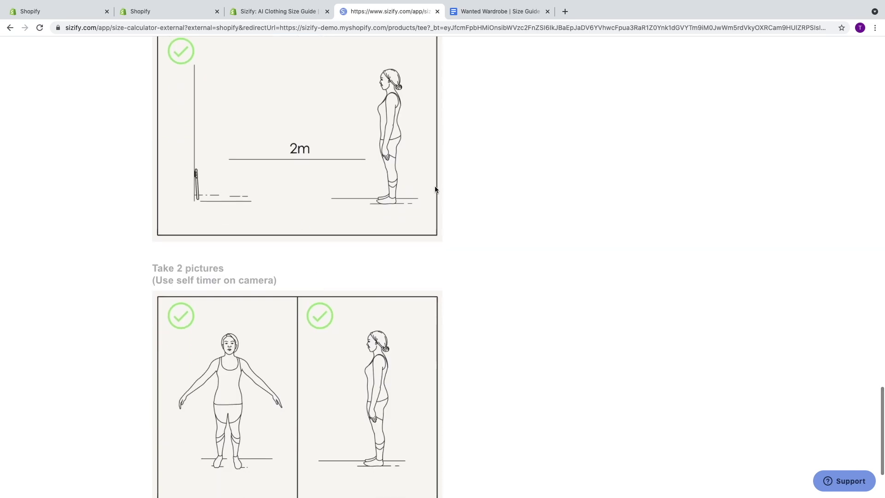
scroll(491, 220, "up", 1)
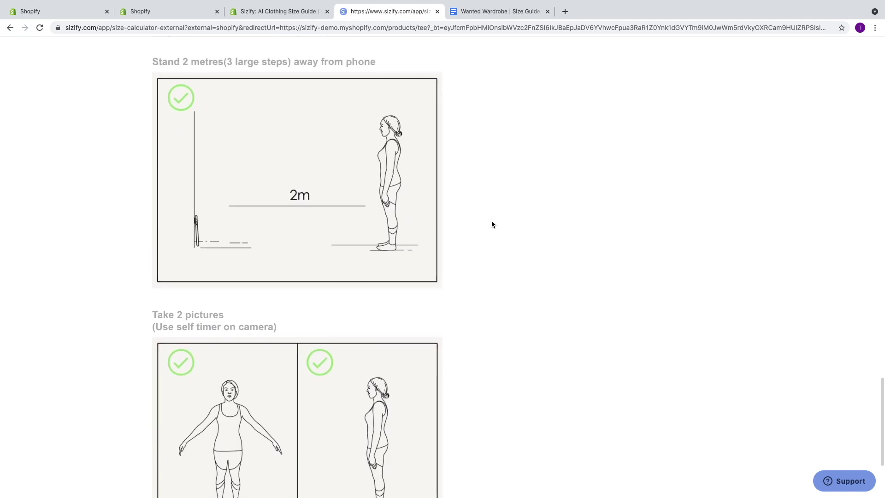
scroll(491, 221, "down", 3)
scroll(491, 224, "down", 1)
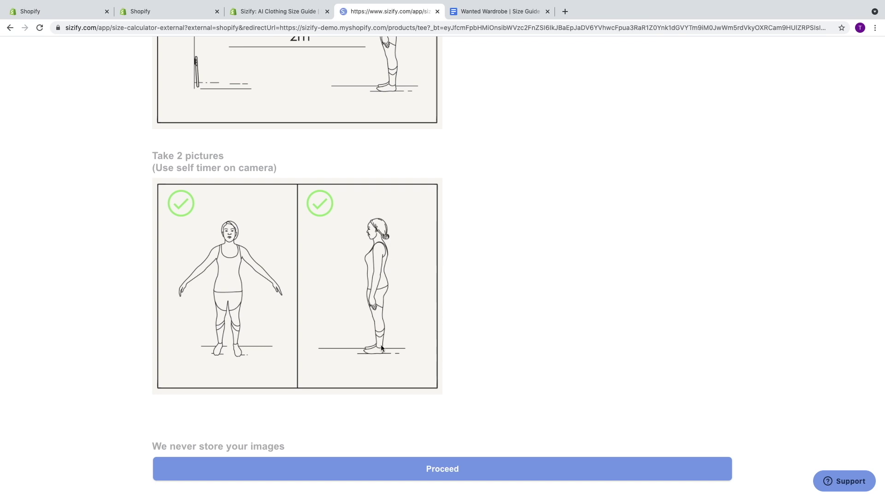
scroll(244, 464, "down", 1)
- Proceed with a height of 5 feet 4 inches to view the front-view upload screen, and exit to the Tee product page
left_click(452, 468)
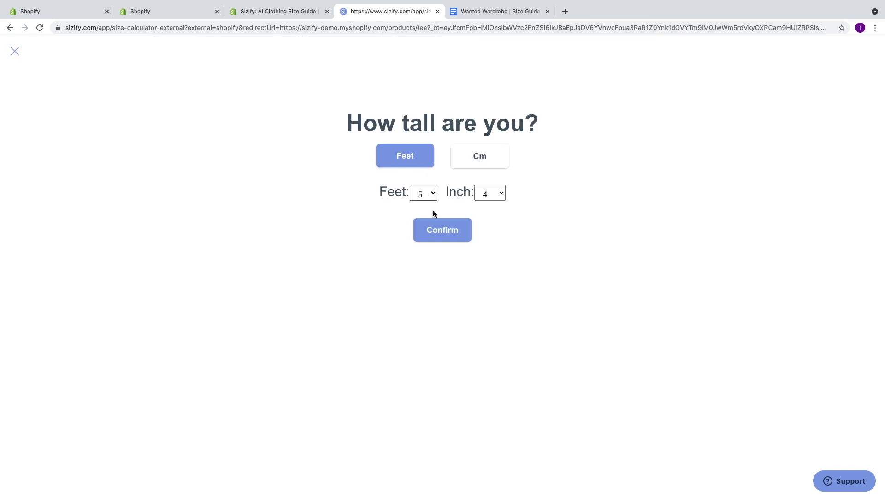
left_click(442, 231)
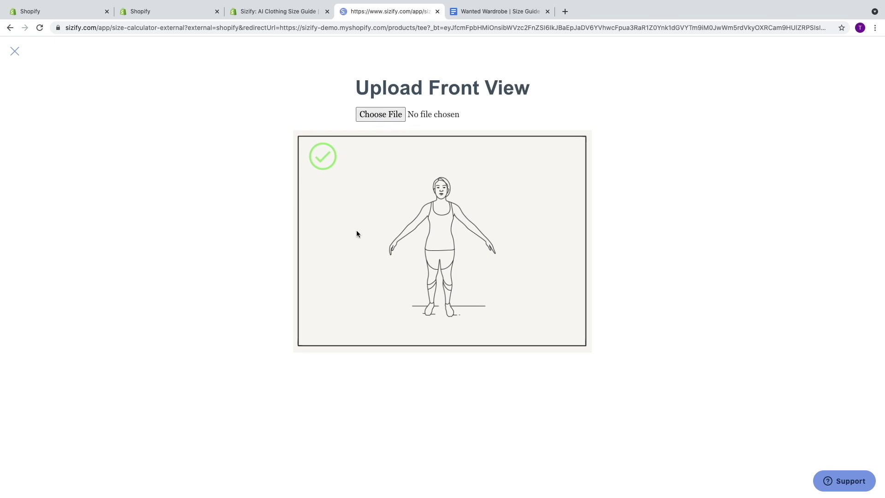
left_click(14, 52)
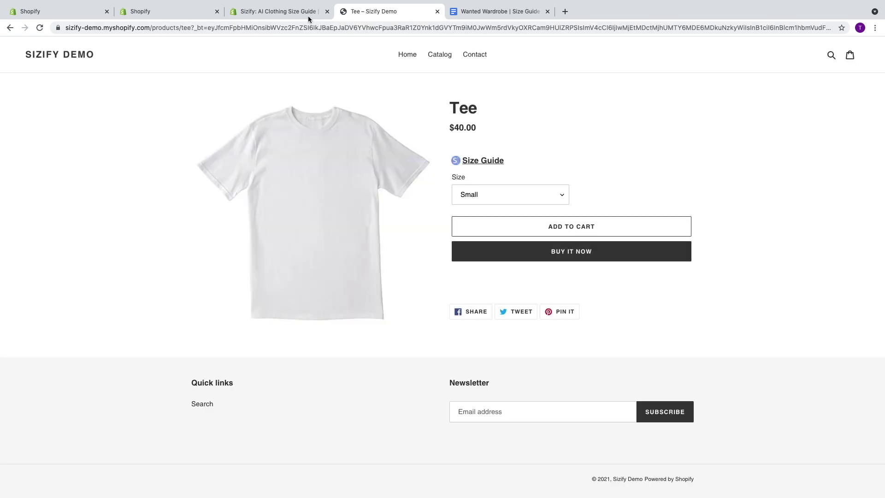
- Switch to Sizify's Shopify App Store listing and enlarge the first media gallery image
left_click(306, 14)
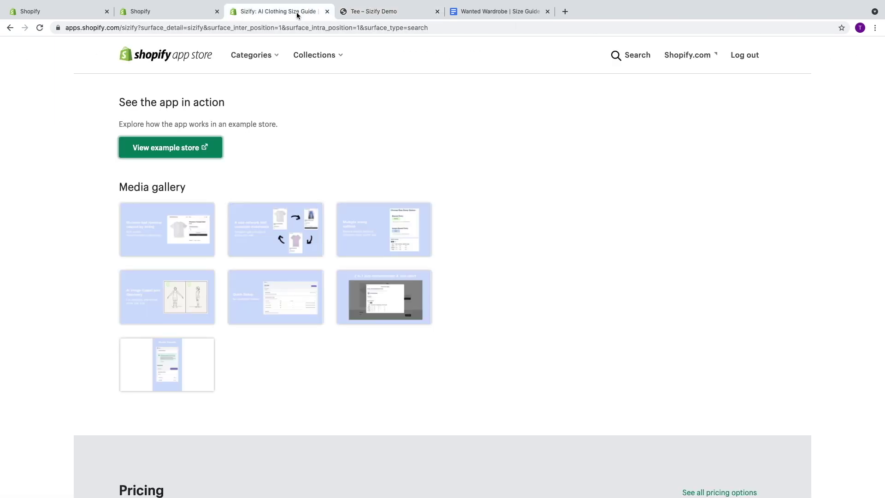
left_click(173, 240)
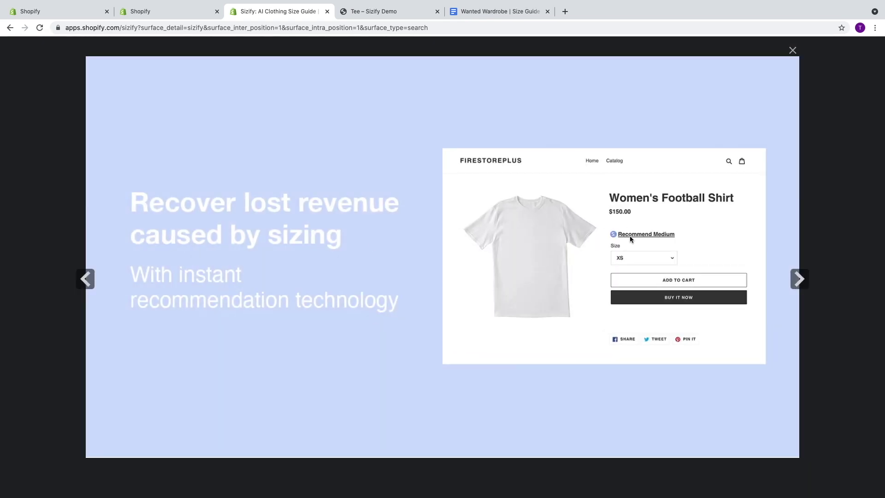